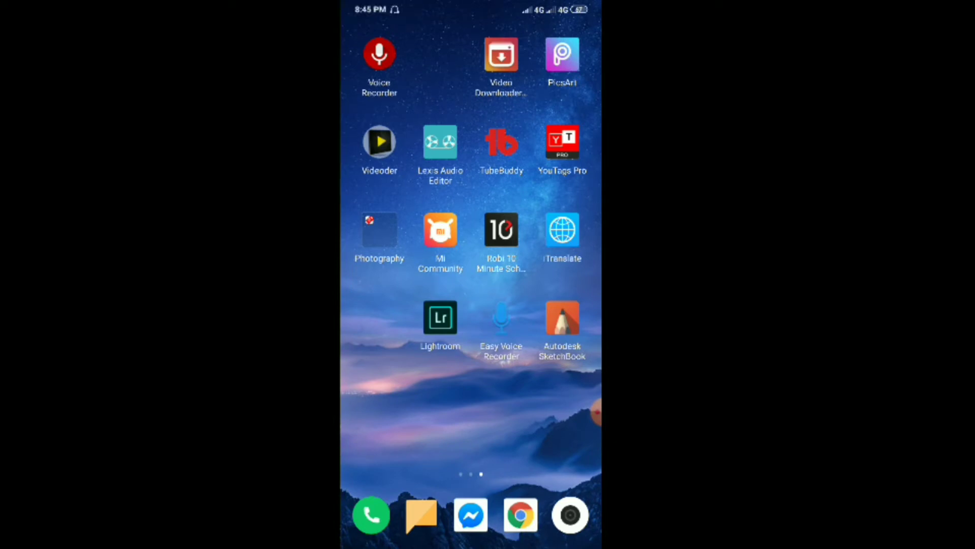
- Launch SketchBook, accept the agreement, allow photo access and start a blank drawing
left_click(521, 515)
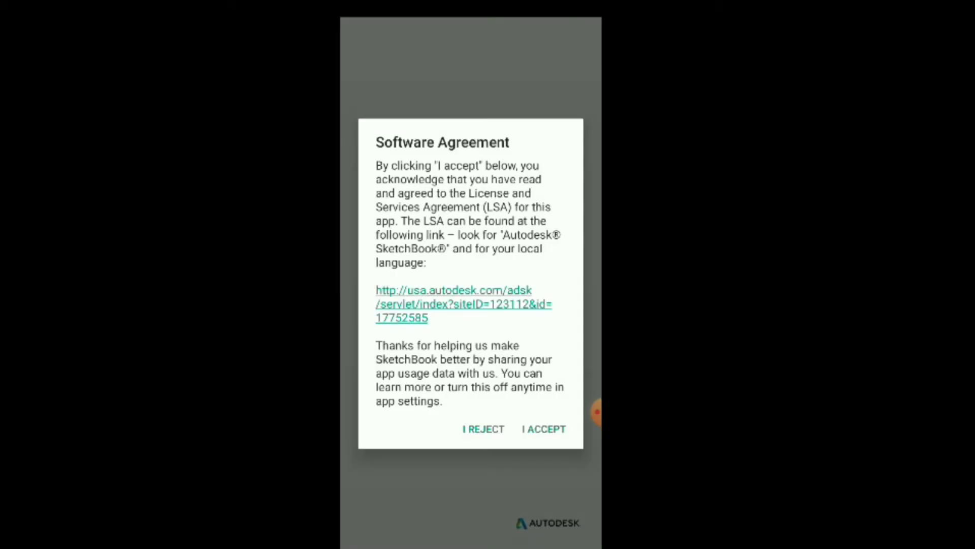
left_click(544, 429)
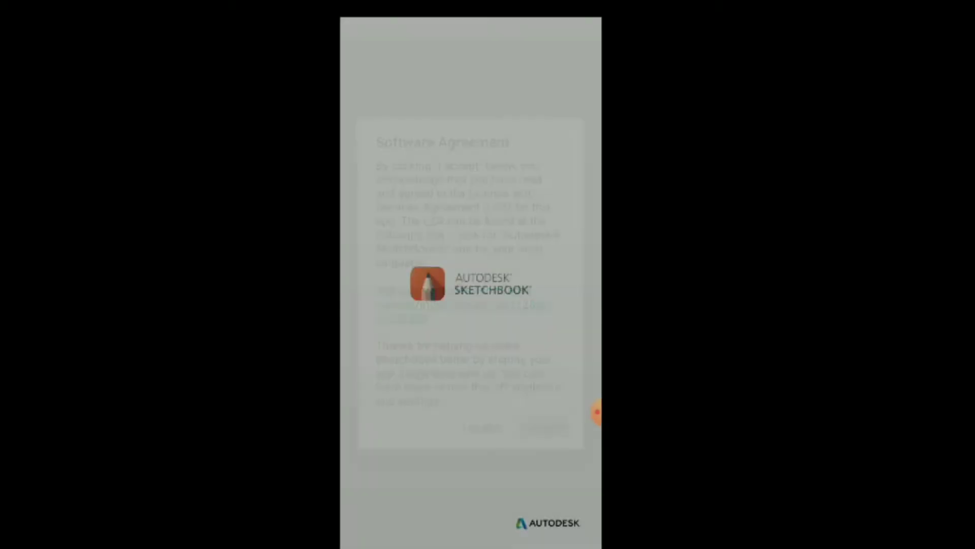
left_click(558, 314)
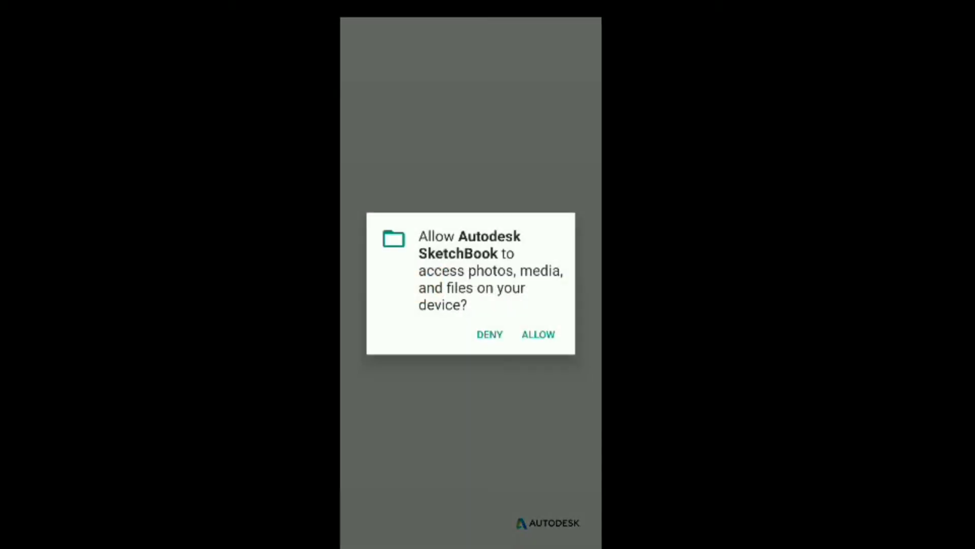
left_click(538, 334)
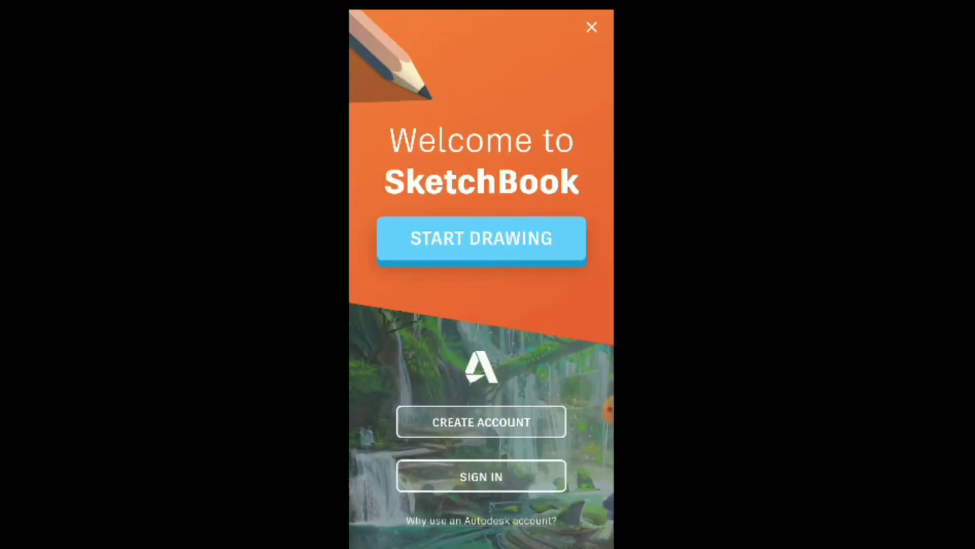
left_click(481, 239)
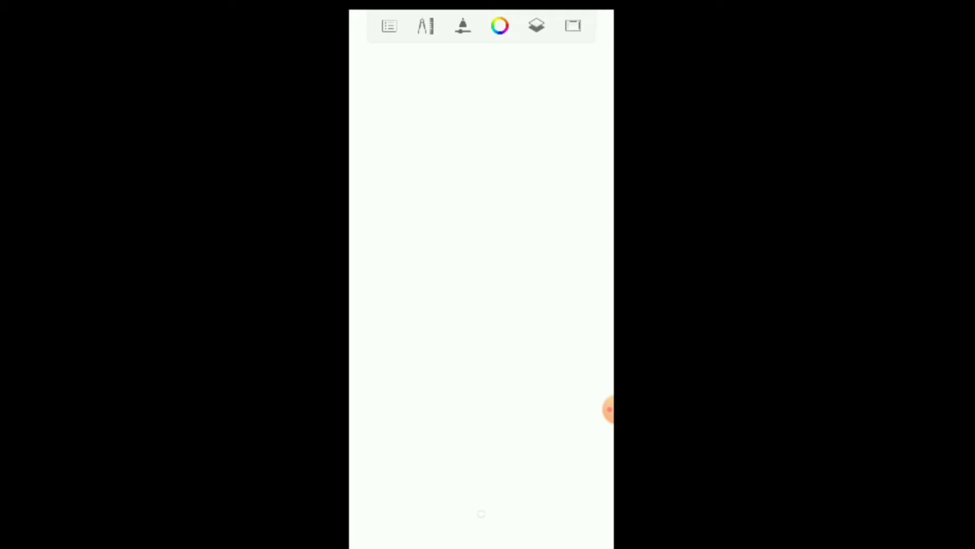
- From the Gallery, start a New from Image sketch and scroll to find the portrait
left_click(389, 26)
left_click(522, 260)
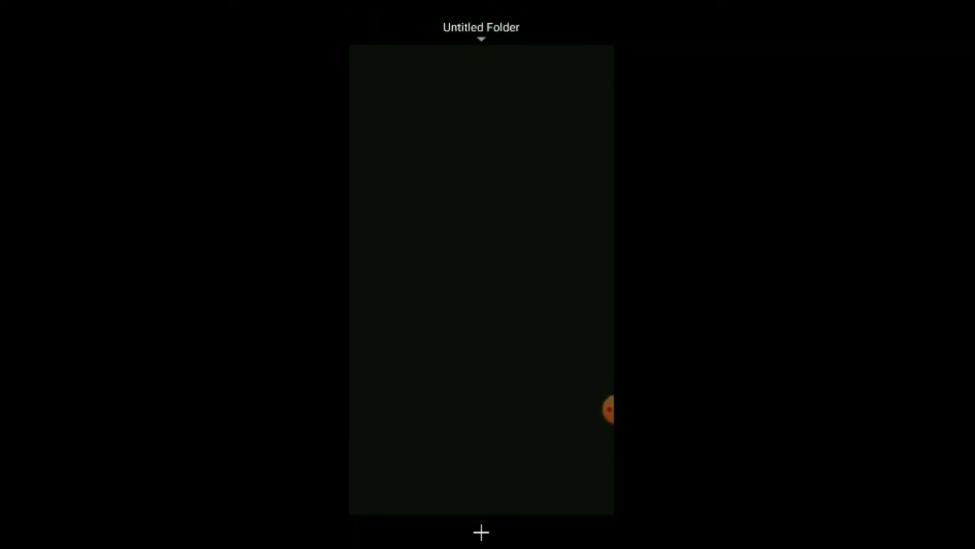
left_click(480, 532)
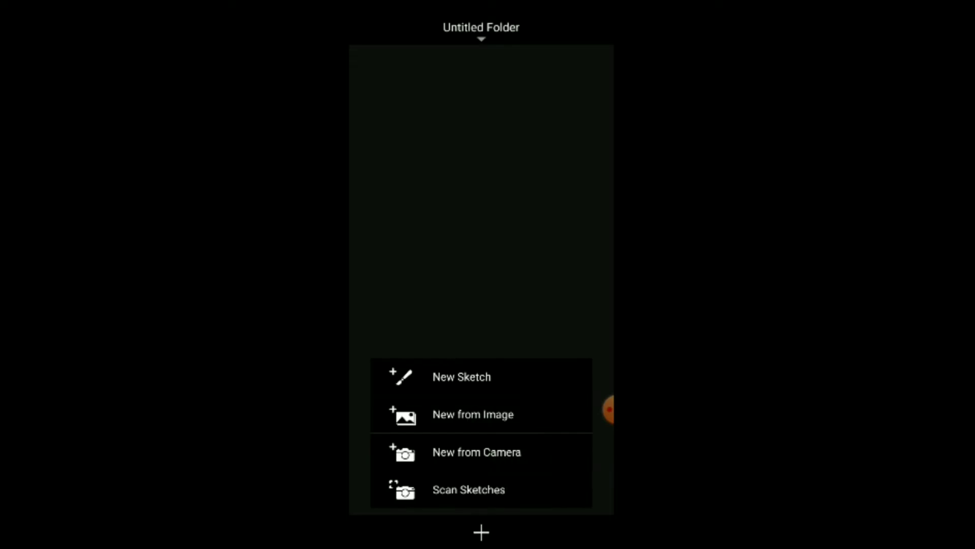
left_click(421, 414)
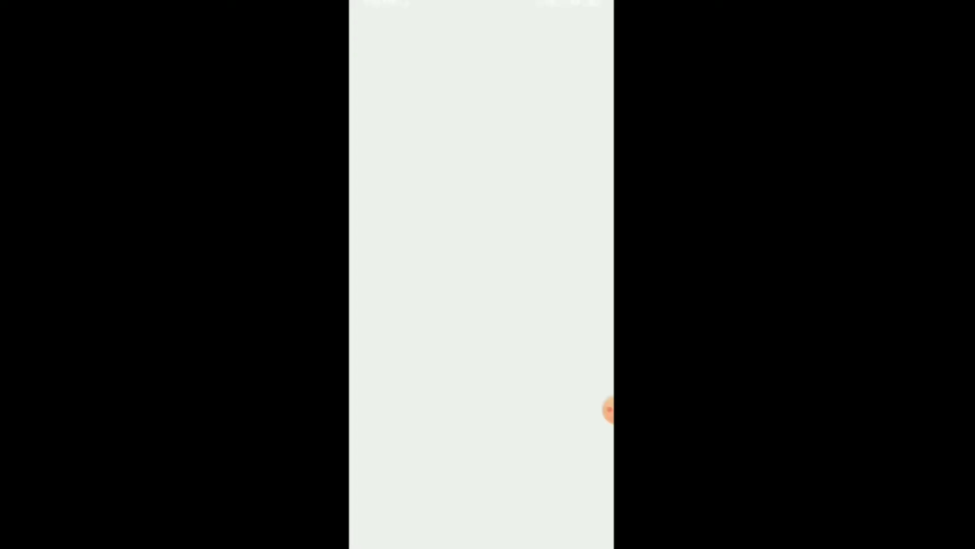
scroll(481, 305, "down", 10)
scroll(565, 317, "down", 10)
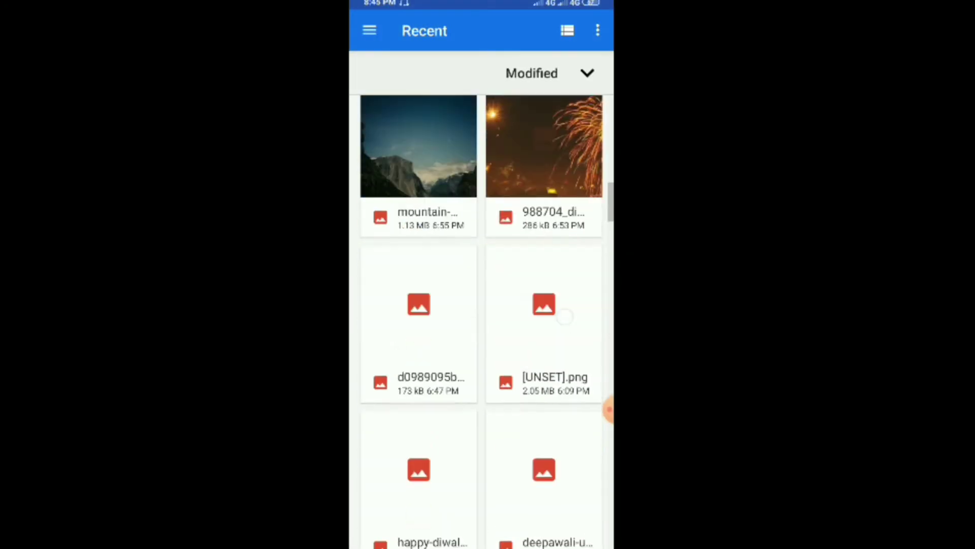
scroll(565, 316, "down", 10)
scroll(565, 316, "down", 10)
scroll(565, 316, "down", 10)
- Open the portrait as a sketch and bring up the Brush Library on the Smudge Round Bristle Brush
left_click(544, 193)
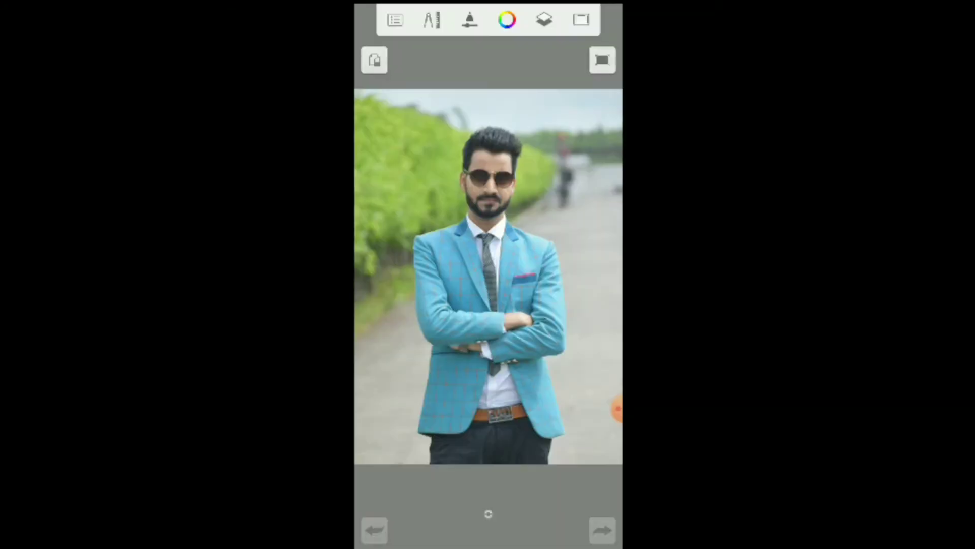
scroll(504, 246, "up", 3)
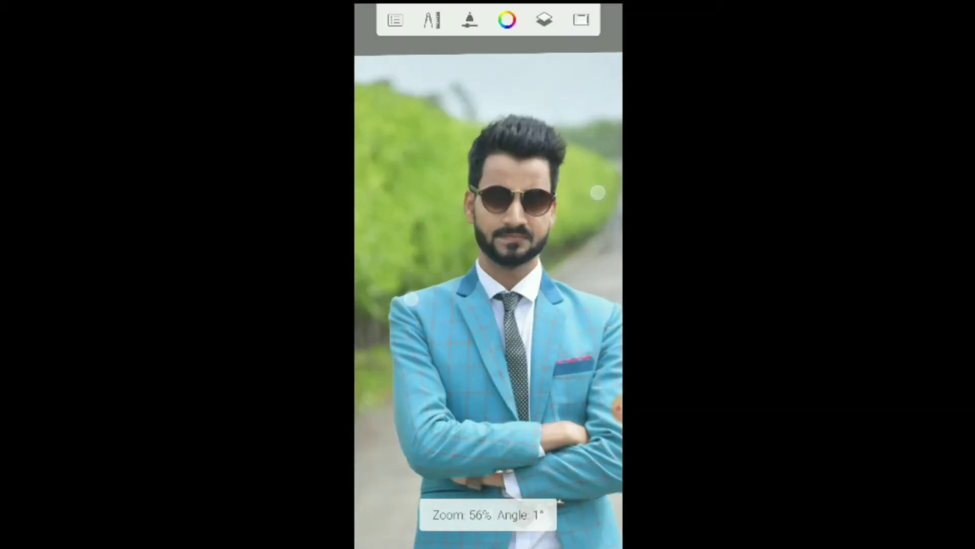
left_click(432, 20)
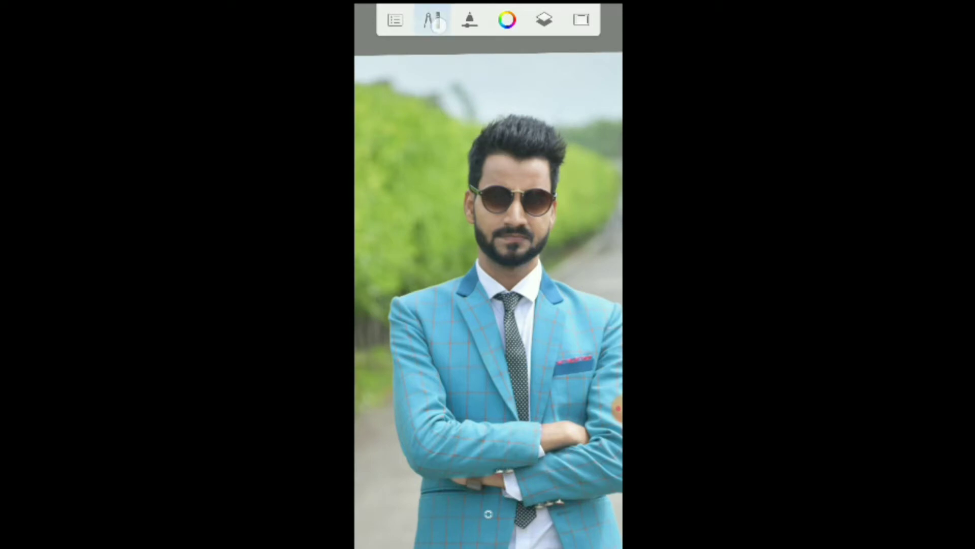
left_click(469, 20)
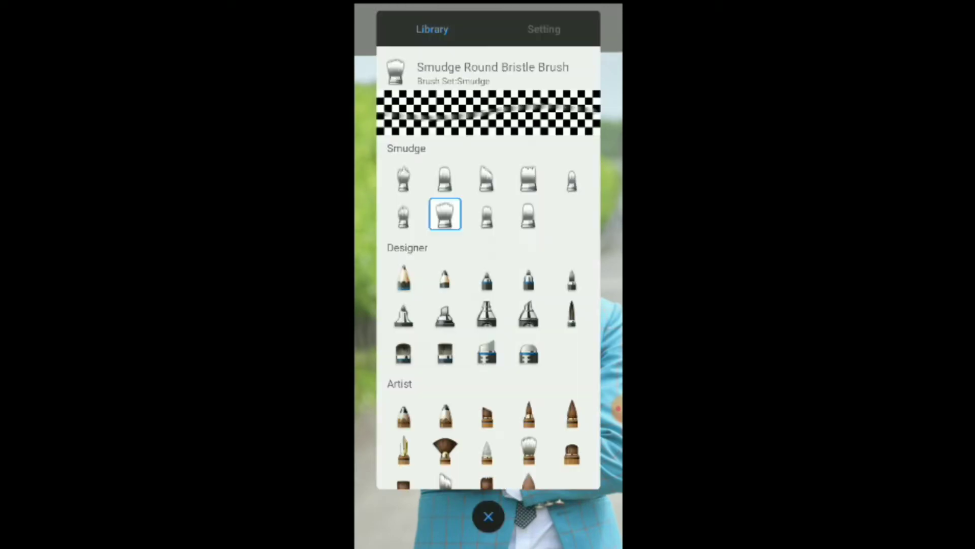
scroll(488, 305, "up", 3)
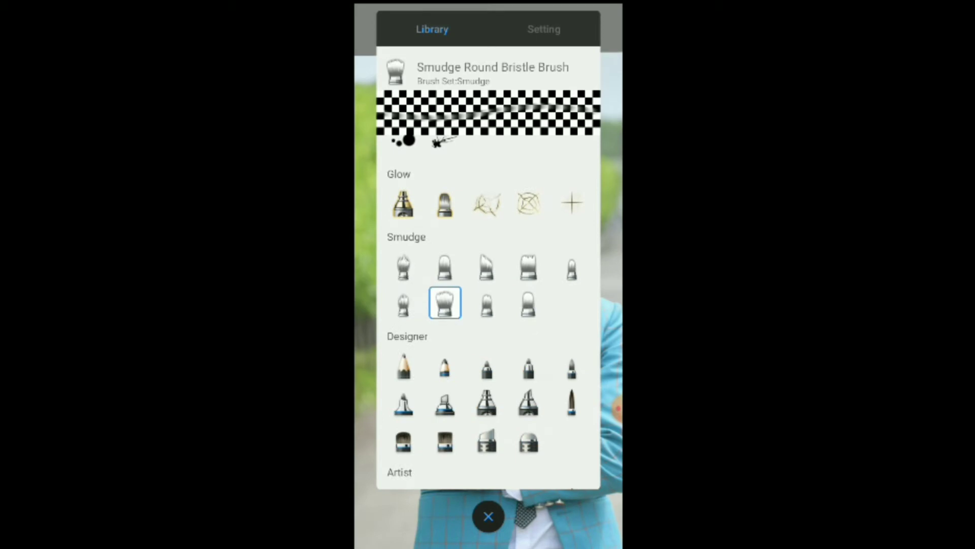
scroll(551, 236, "down", 1)
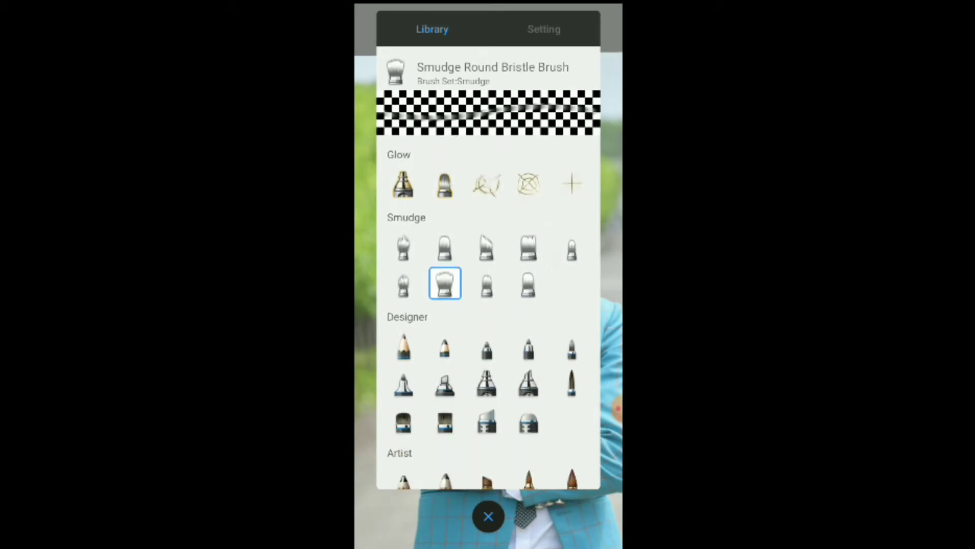
- Set the smudge brush to size 5.3, flow 5% and strength 6%
left_click(559, 22)
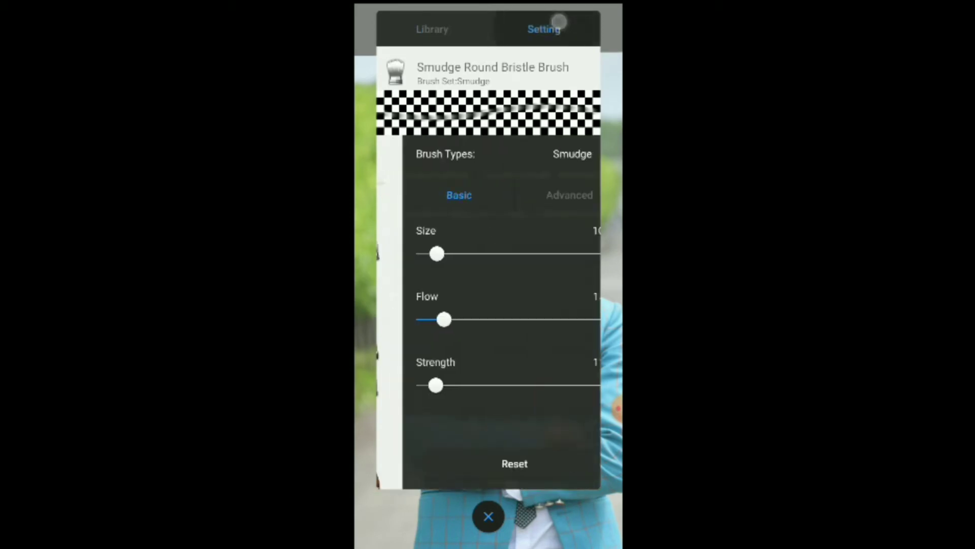
mouse_move(411, 254)
left_mouse_down()
mouse_move(459, 253)
mouse_move(401, 253)
left_mouse_up()
left_click_drag(417, 320, 397, 320)
left_click_drag(410, 385, 396, 385)
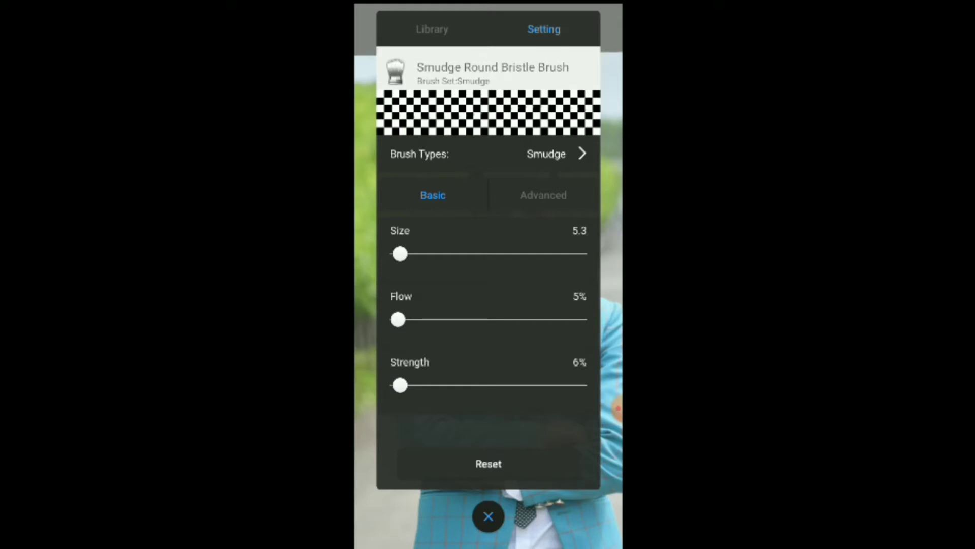
left_click(488, 517)
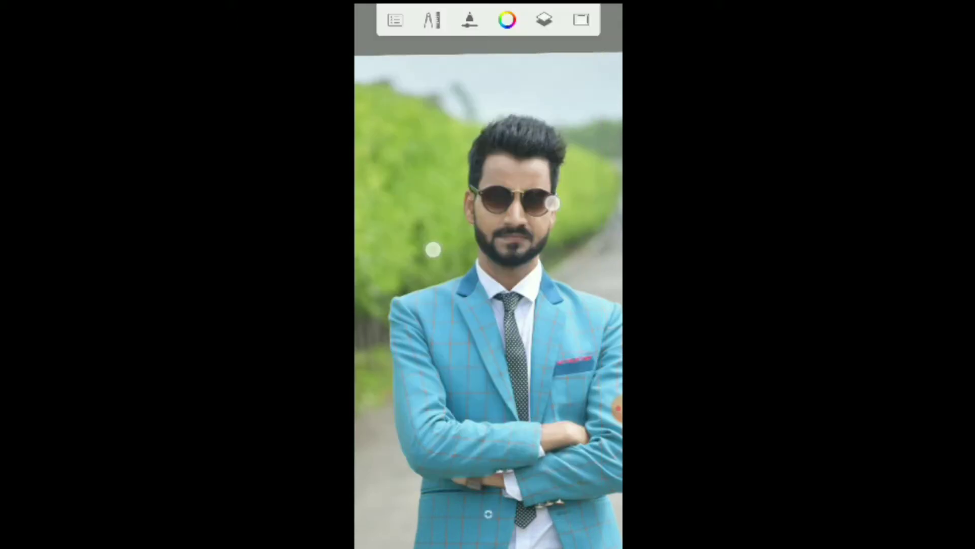
- Zoom in and out on the portrait canvas to adjust the view
scroll(492, 227, "up", 2)
scroll(468, 266, "up", 2)
scroll(481, 267, "up", 1)
scroll(480, 300, "up", 3)
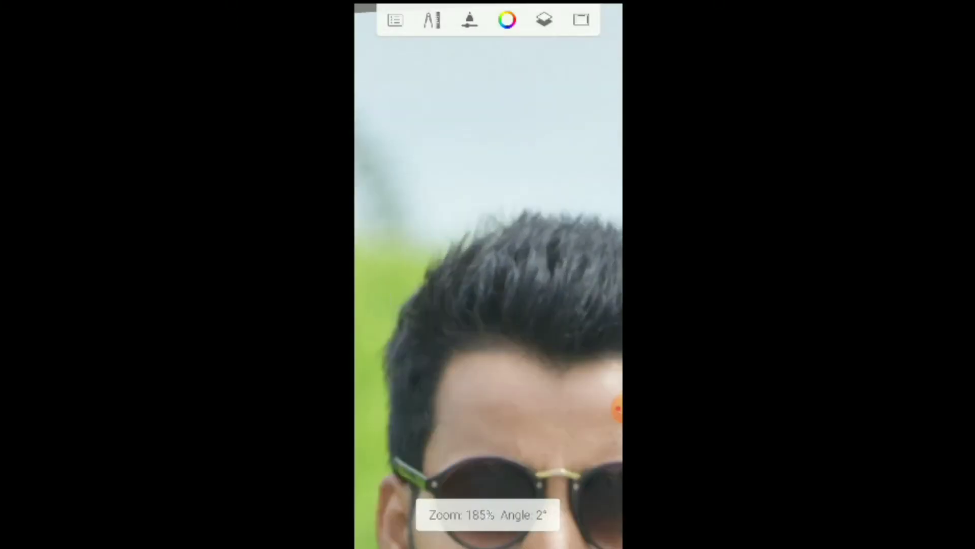
scroll(468, 250, "up", 2)
scroll(452, 265, "up", 2)
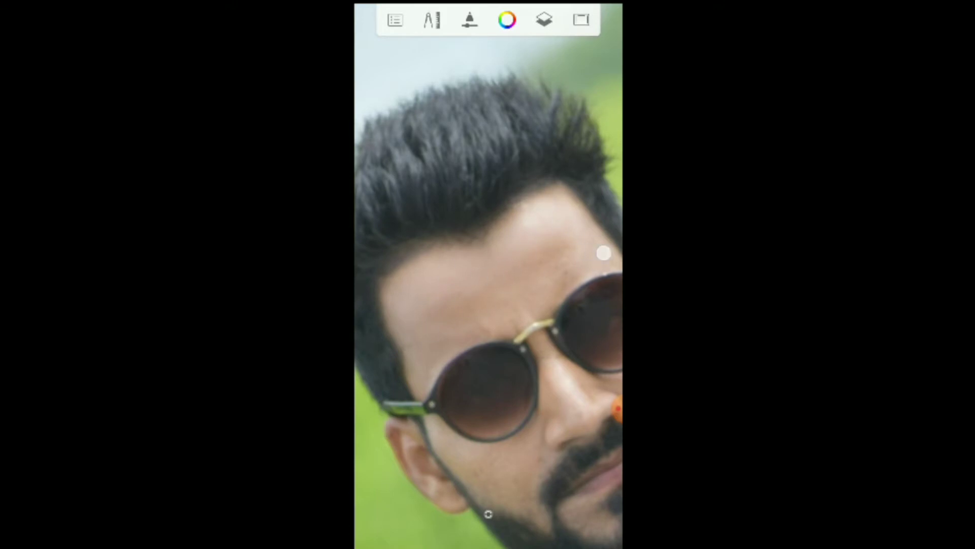
scroll(528, 243, "up", 3)
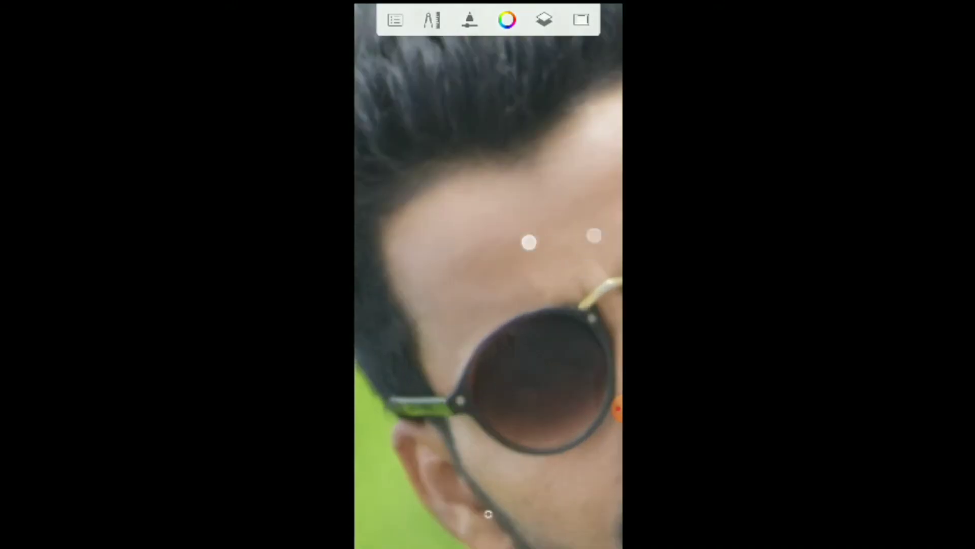
scroll(455, 216, "down", 3)
scroll(488, 213, "up", 3)
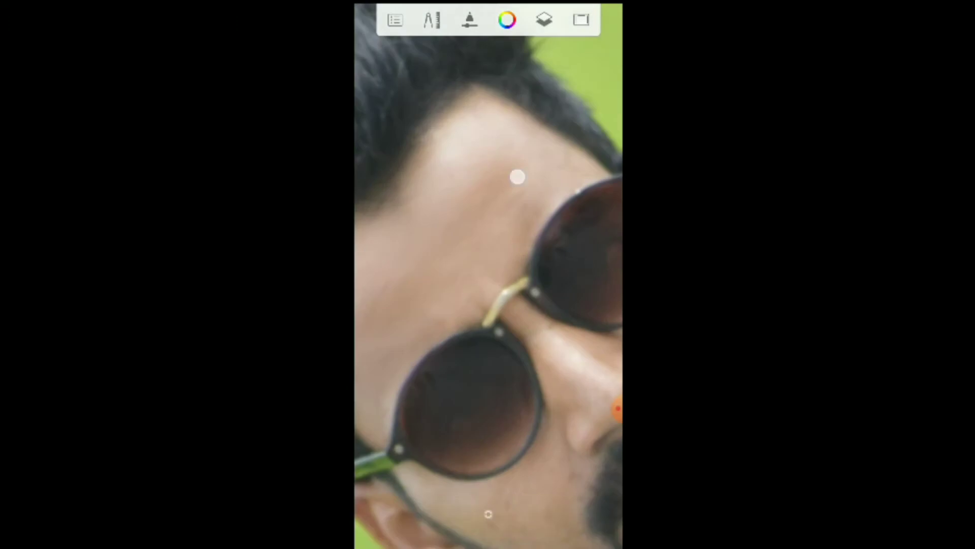
scroll(536, 172, "down", 3)
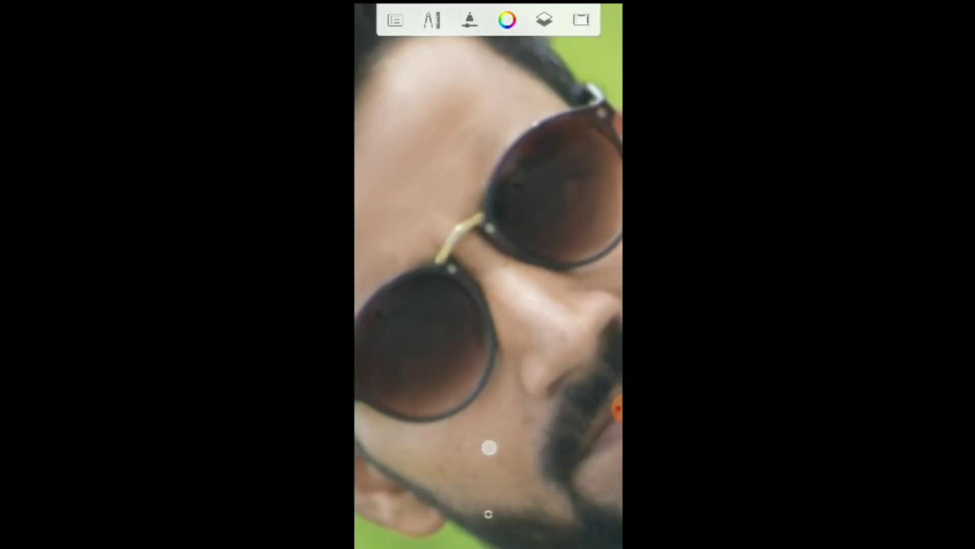
scroll(594, 254, "down", 3)
- Rotate the view back upright, framing the man from head to chest
left_click_drag(563, 281, 468, 368)
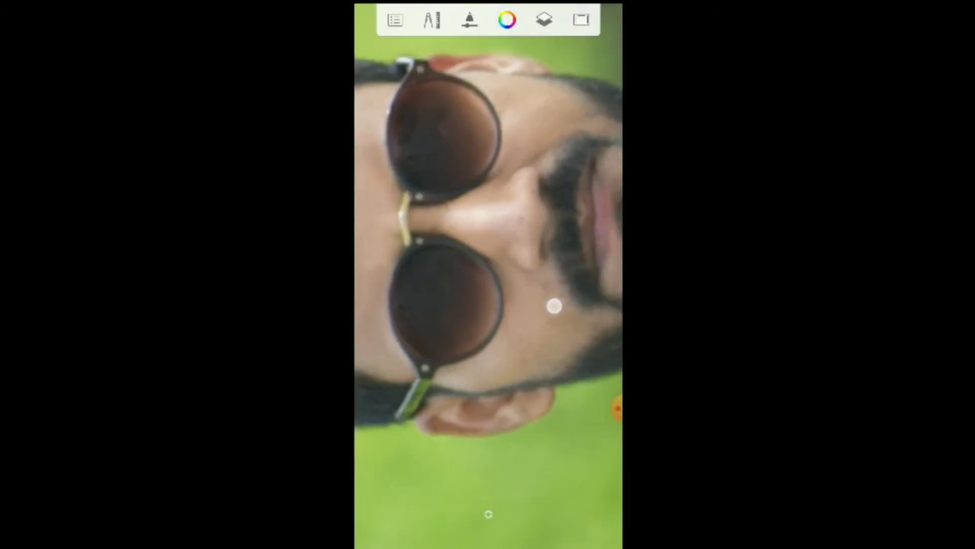
mouse_move(546, 279)
left_mouse_down()
mouse_move(479, 342)
mouse_move(489, 224)
mouse_move(459, 315)
mouse_move(474, 235)
mouse_move(559, 318)
mouse_move(457, 316)
left_mouse_up()
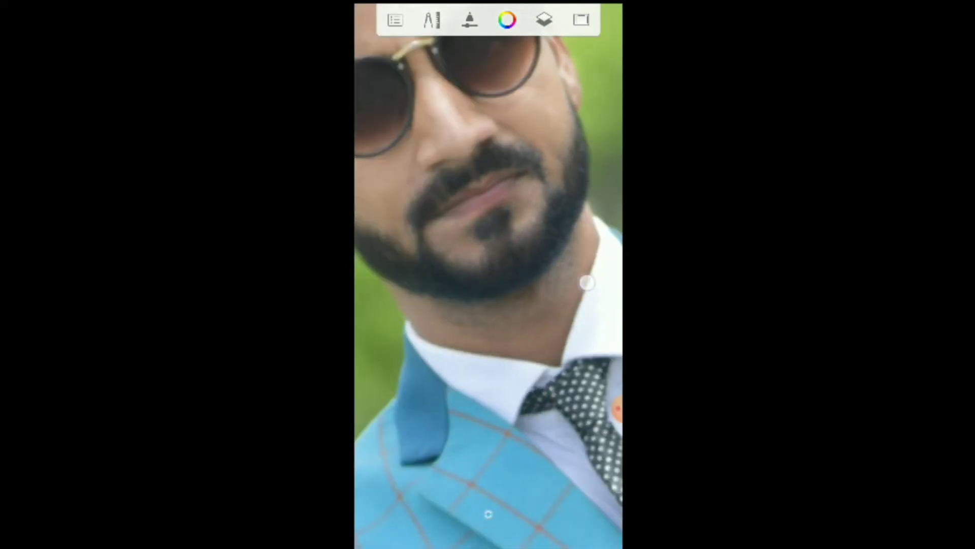
left_click_drag(587, 283, 373, 232)
mouse_move(572, 298)
left_mouse_down()
mouse_move(544, 291)
mouse_move(556, 304)
left_mouse_up()
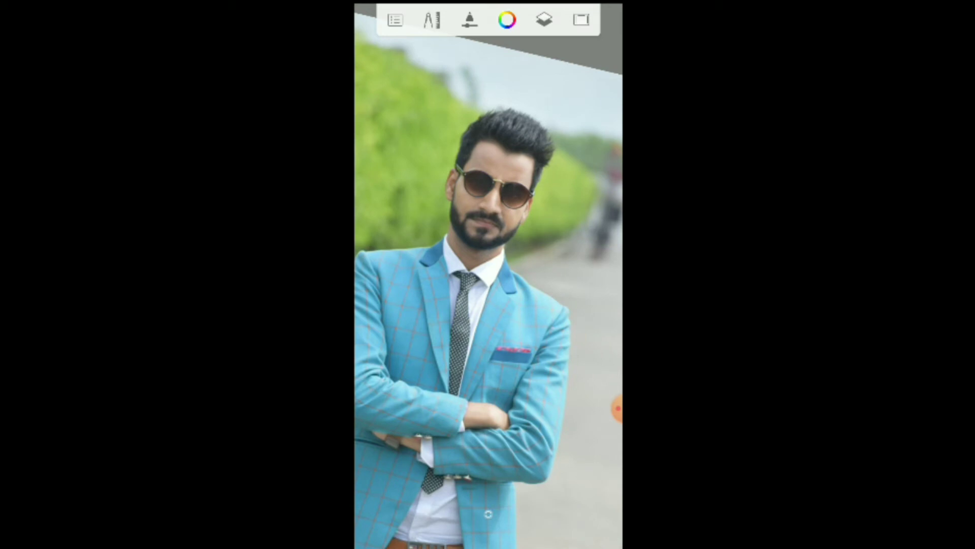
left_click_drag(580, 203, 584, 238)
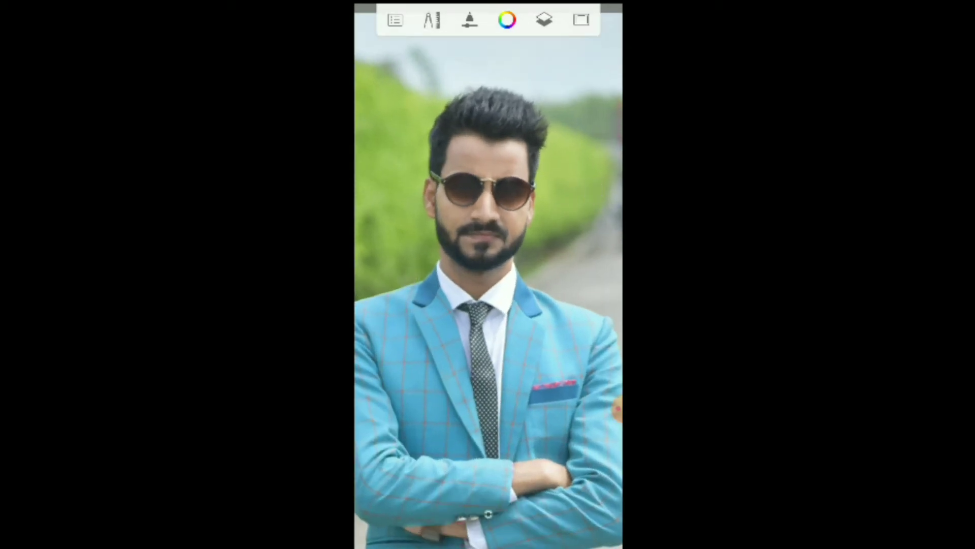
- Change the smudge brush to size 8.0, flow 20% and strength 10%
left_click(469, 20)
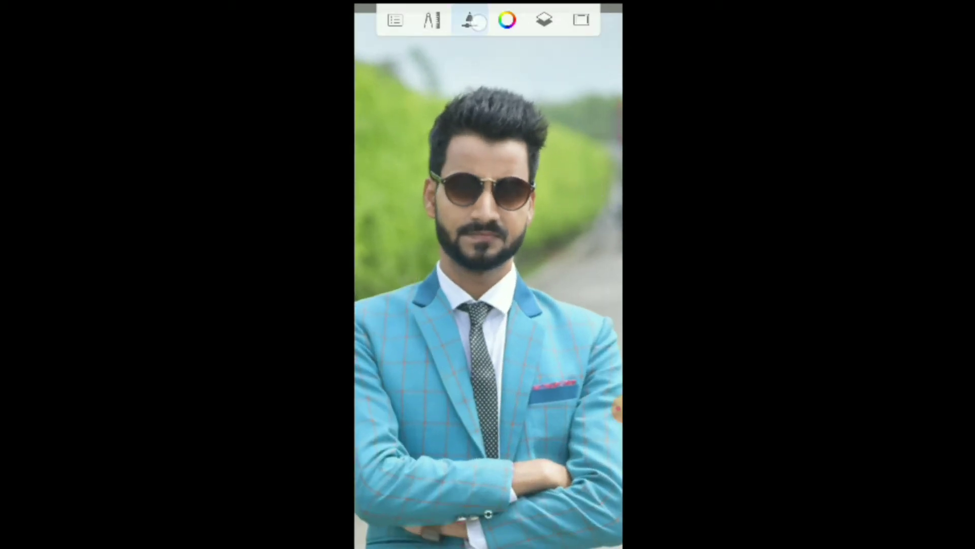
left_click_drag(405, 254, 413, 253)
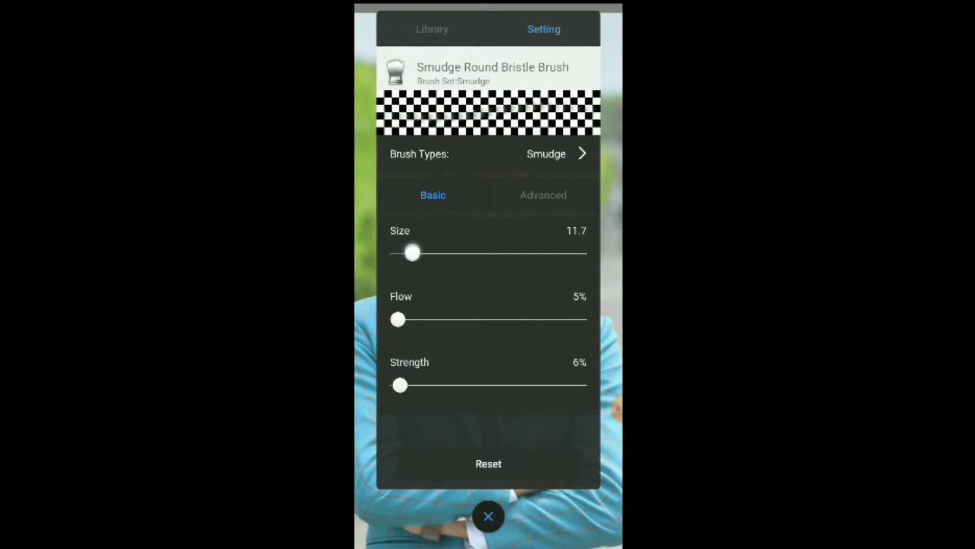
left_click_drag(426, 320, 428, 320)
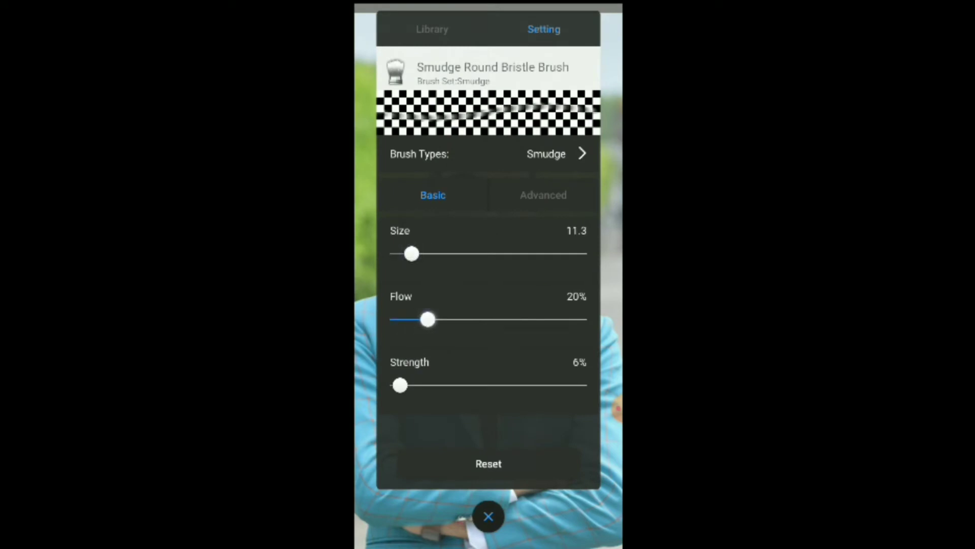
left_click_drag(411, 253, 405, 253)
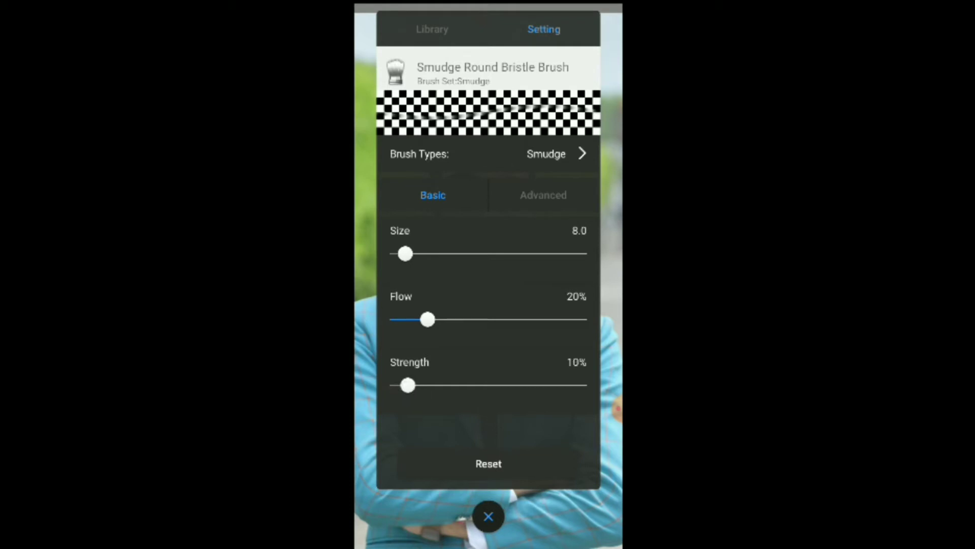
left_click(488, 516)
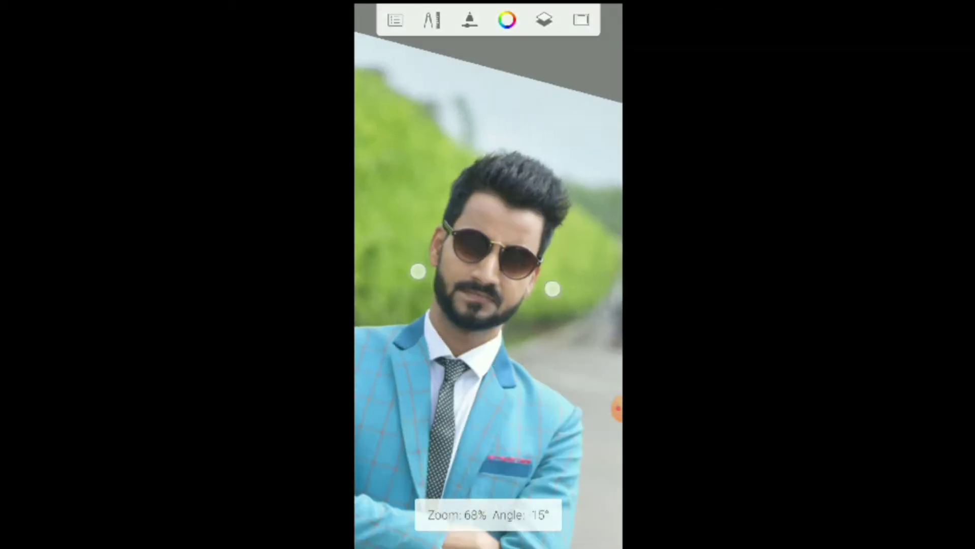
- Zoom into the hair and smudge wispy strands outward along its top edge
scroll(488, 274, "up", 3)
scroll(488, 275, "up", 2)
scroll(487, 275, "up", 2)
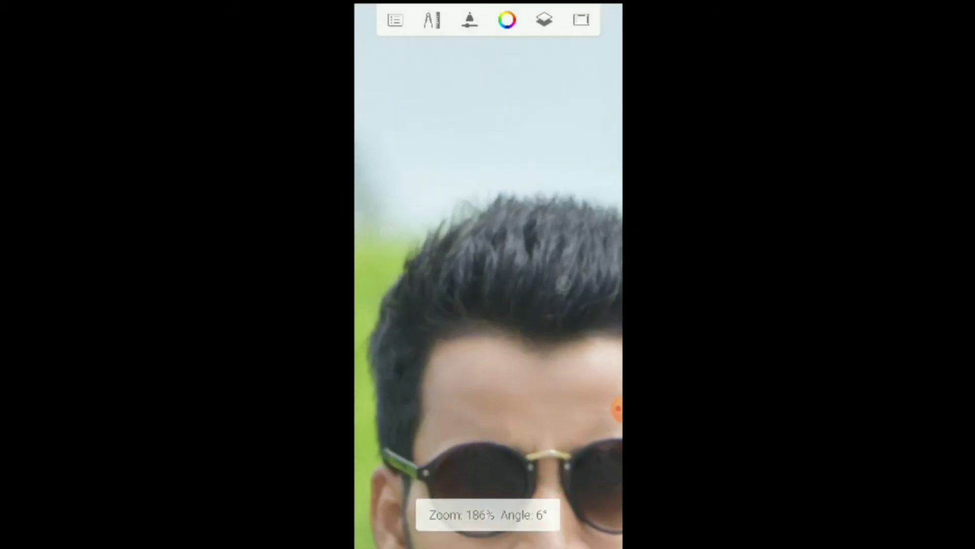
scroll(482, 268, "up", 3)
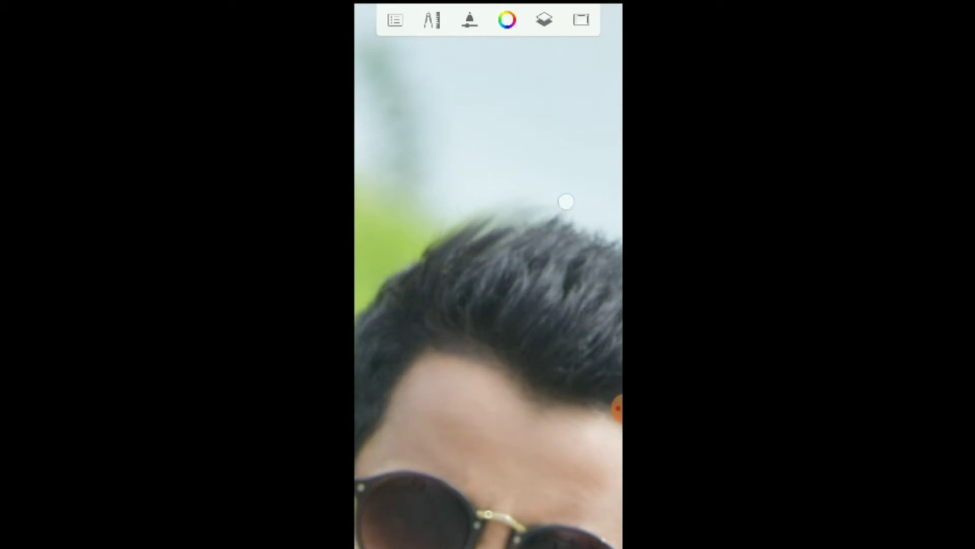
left_click_drag(508, 254, 516, 207)
left_click_drag(482, 244, 525, 203)
left_click_drag(432, 269, 459, 211)
left_click_drag(442, 244, 477, 206)
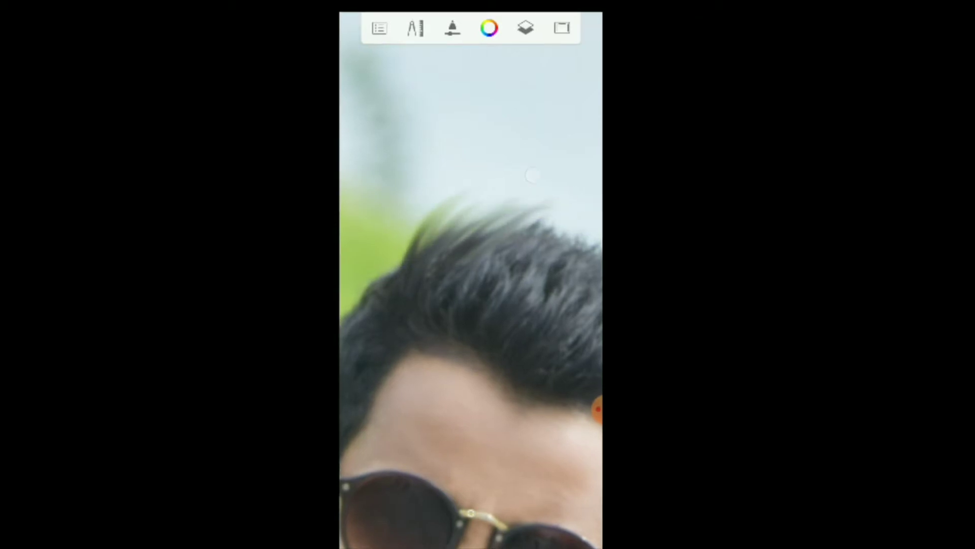
left_click_drag(395, 279, 458, 208)
mouse_move(437, 259)
left_mouse_down()
mouse_move(480, 192)
mouse_move(522, 178)
left_mouse_up()
left_click_drag(485, 266, 546, 200)
left_click_drag(503, 244, 559, 191)
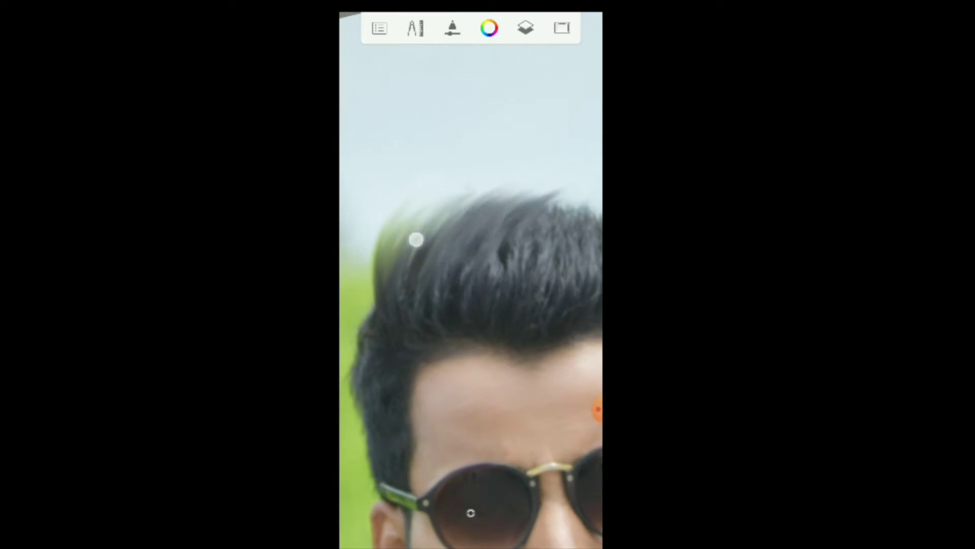
mouse_move(429, 279)
left_mouse_down()
mouse_move(517, 154)
mouse_move(493, 220)
mouse_move(381, 285)
left_mouse_up()
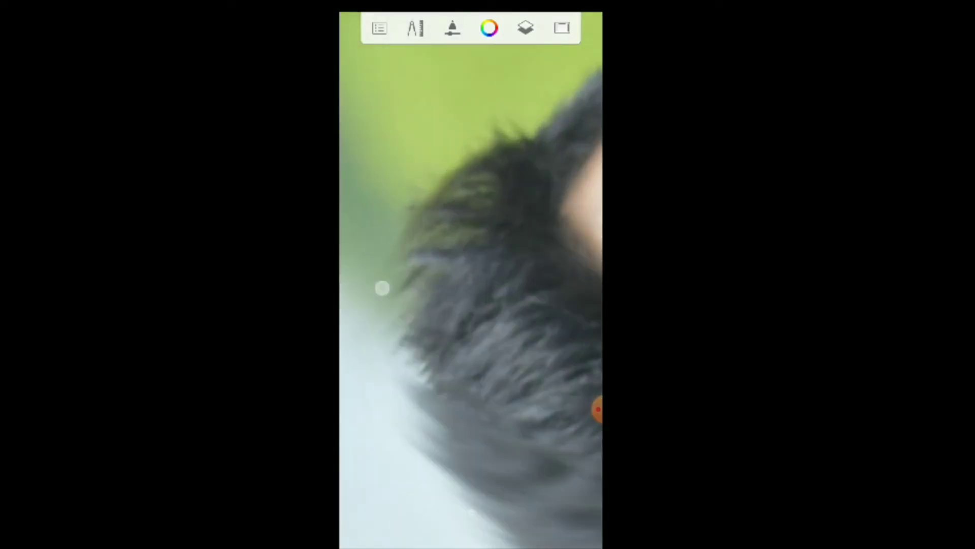
- Smudge strands along the side of the hair, then zoom out to the whole portrait
mouse_move(386, 356)
left_mouse_down()
mouse_move(413, 309)
mouse_move(374, 461)
mouse_move(462, 386)
mouse_move(430, 261)
mouse_move(515, 265)
left_mouse_up()
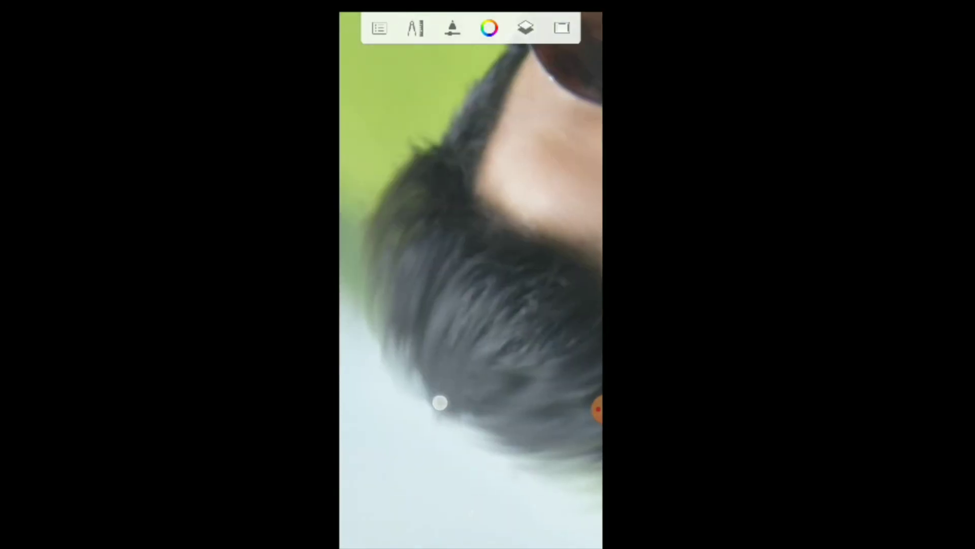
mouse_move(468, 402)
left_mouse_down()
mouse_move(533, 275)
mouse_move(493, 192)
left_mouse_up()
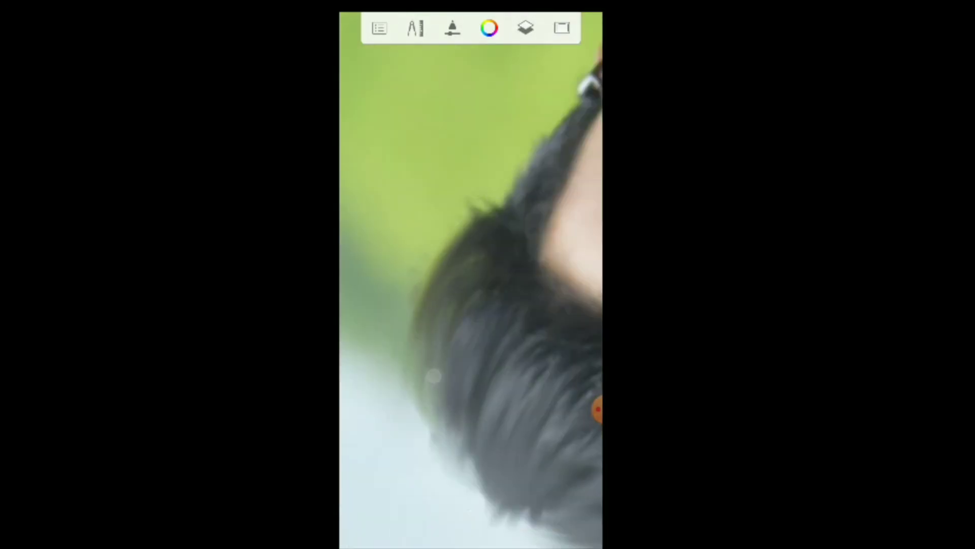
mouse_move(433, 376)
left_mouse_down()
mouse_move(420, 305)
mouse_move(534, 181)
mouse_move(429, 285)
left_mouse_up()
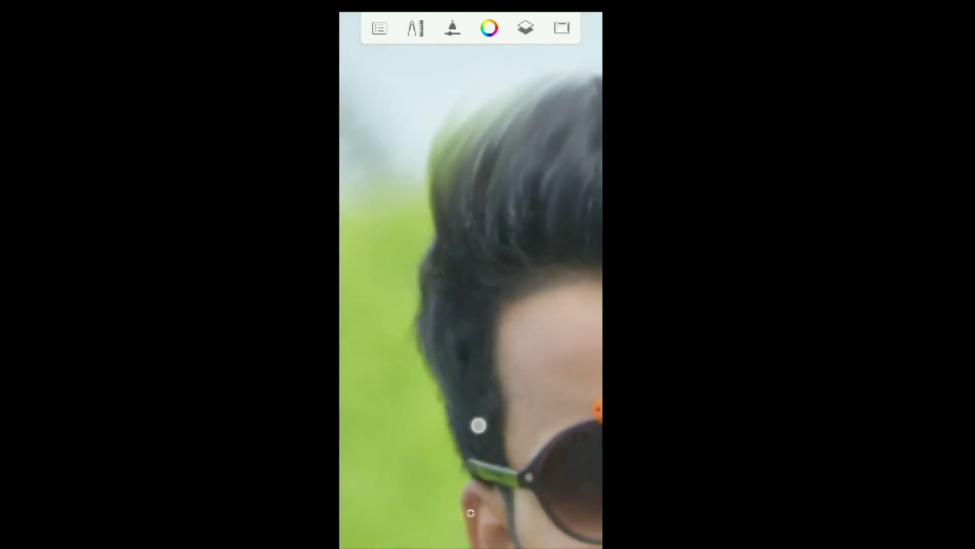
left_click_drag(452, 433, 385, 265)
left_click_drag(572, 300, 470, 200)
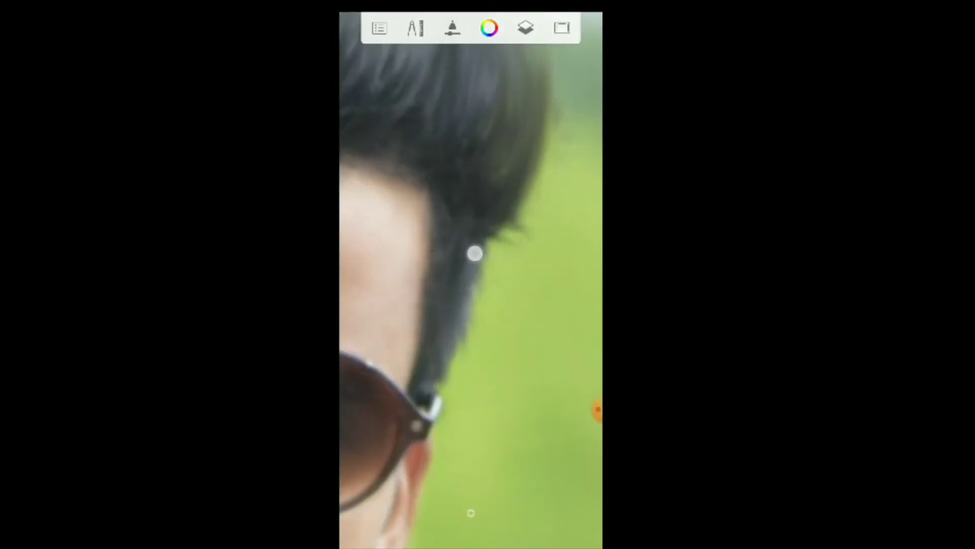
mouse_move(450, 359)
left_mouse_down()
mouse_move(507, 322)
mouse_move(433, 213)
left_mouse_up()
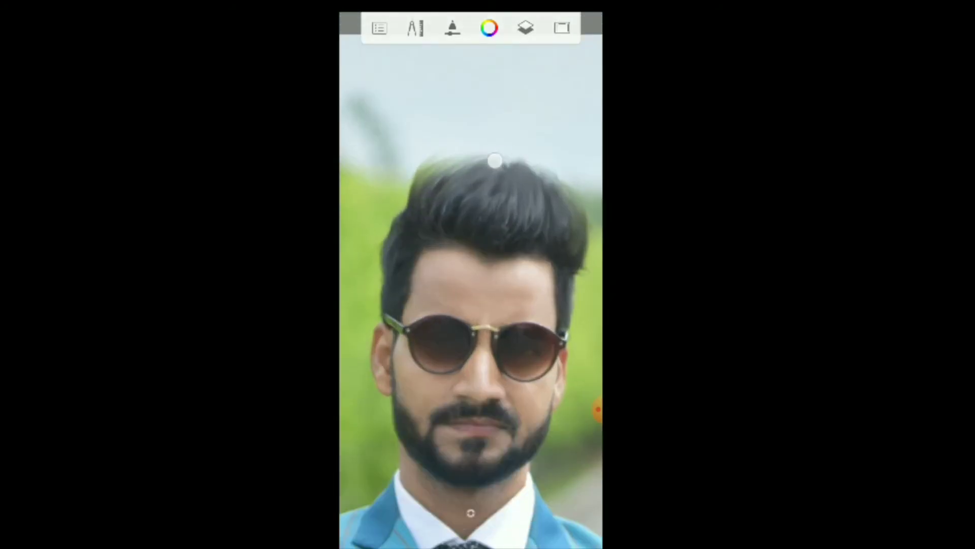
left_click_drag(351, 253, 394, 266)
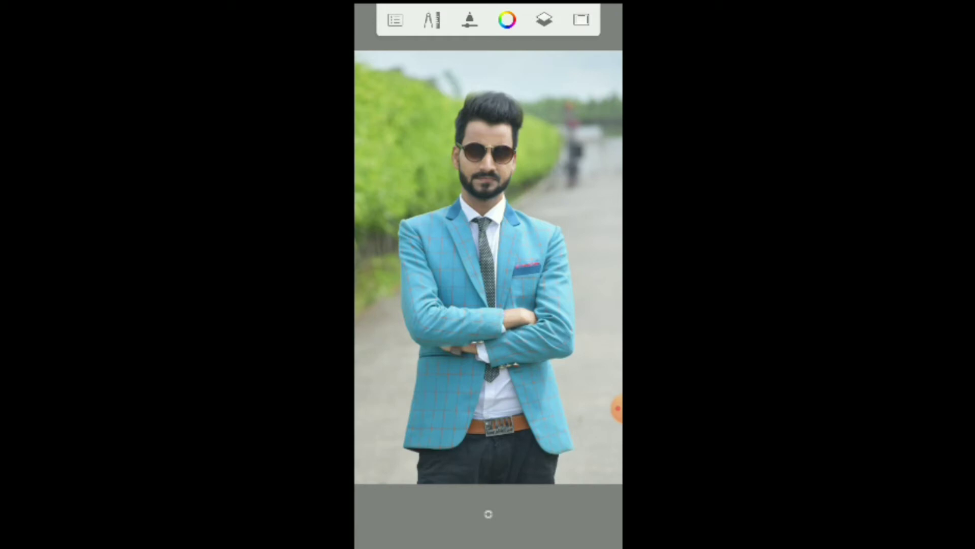
- Share the portrait through Share > Others and choose Add to Lr
left_click_drag(448, 275, 468, 354)
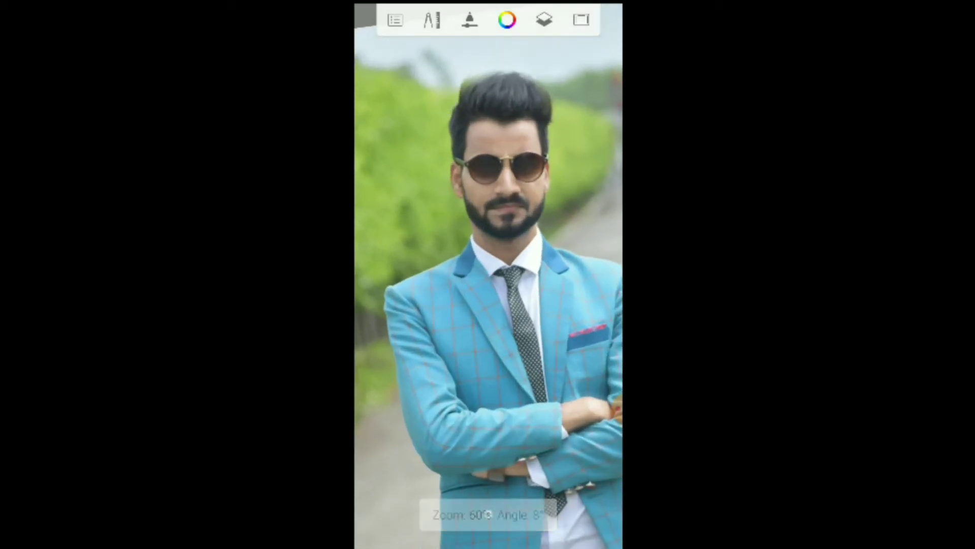
left_click(395, 21)
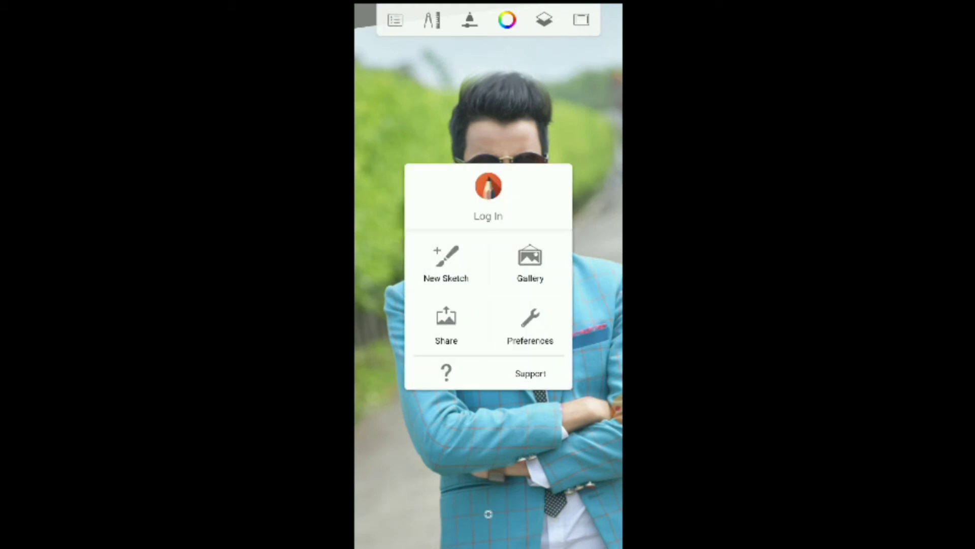
left_click(446, 324)
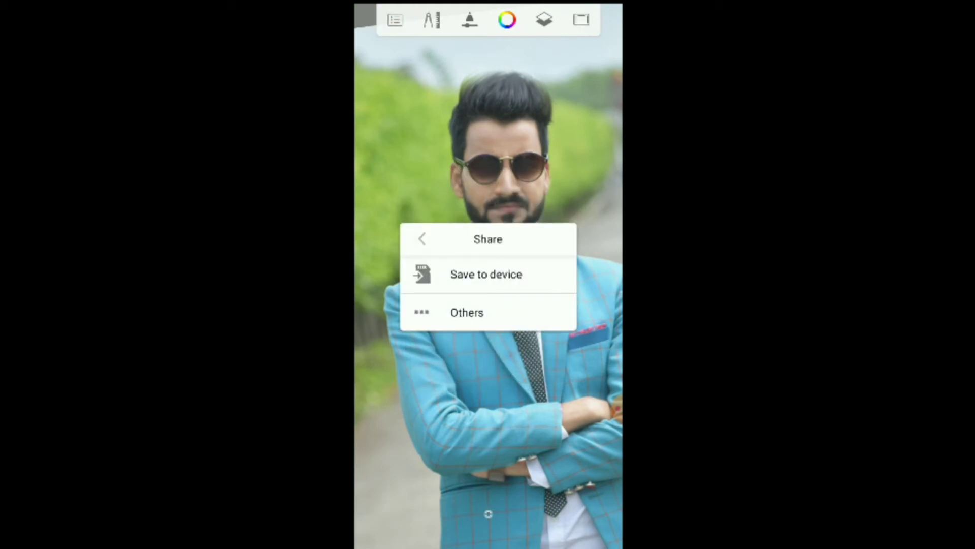
left_click(486, 275)
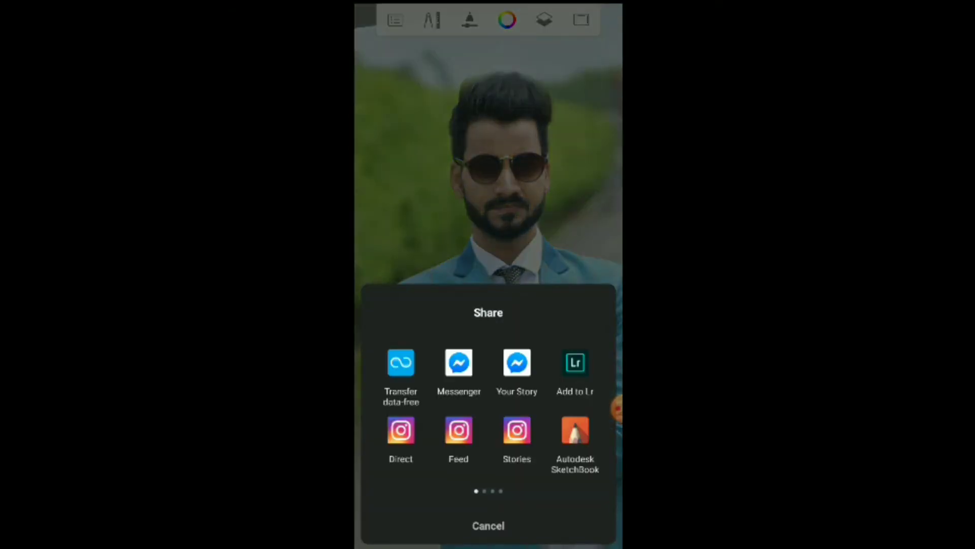
left_click(575, 362)
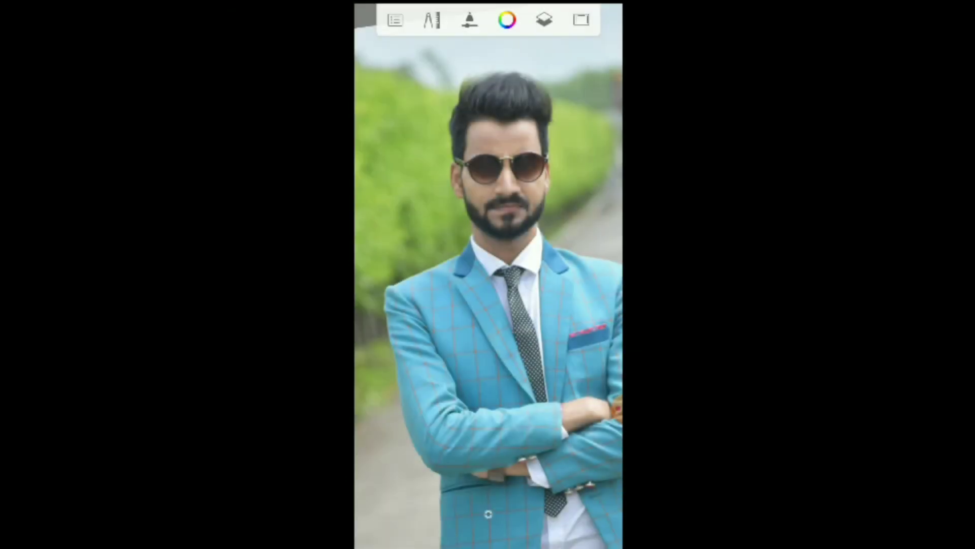
- In Color Mix, set Red to hue -28, saturation -16, luminance 35, and tweak Orange
scroll(453, 308, "down", 2)
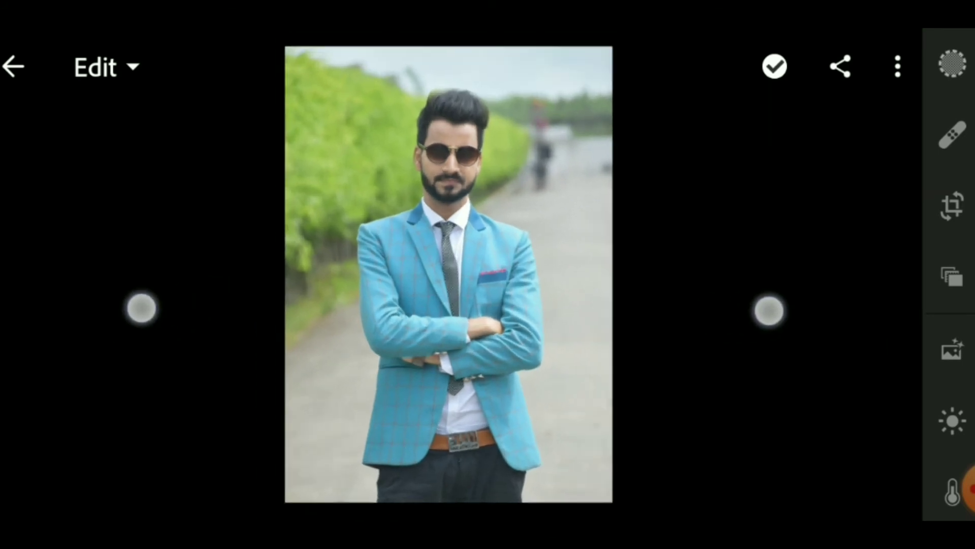
left_click_drag(954, 366, 953, 186)
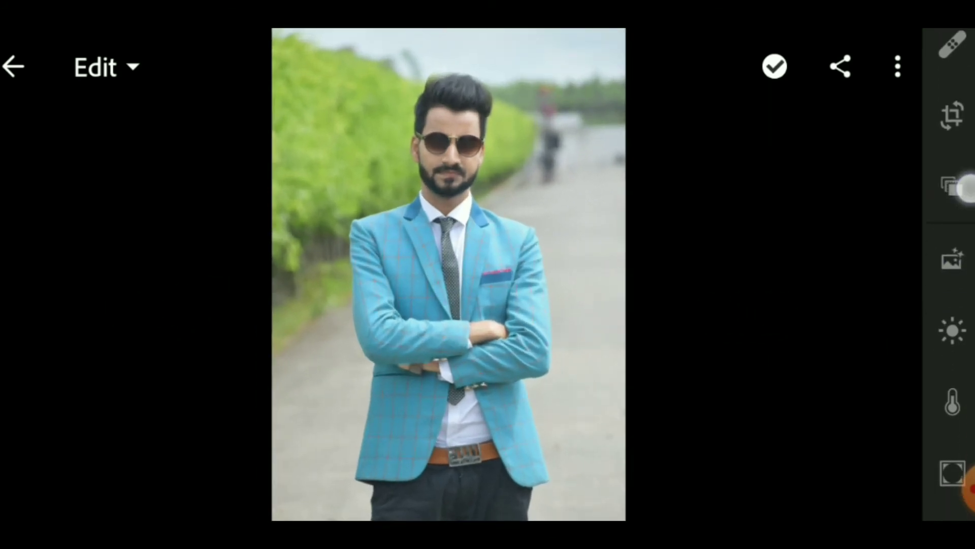
left_click(951, 338)
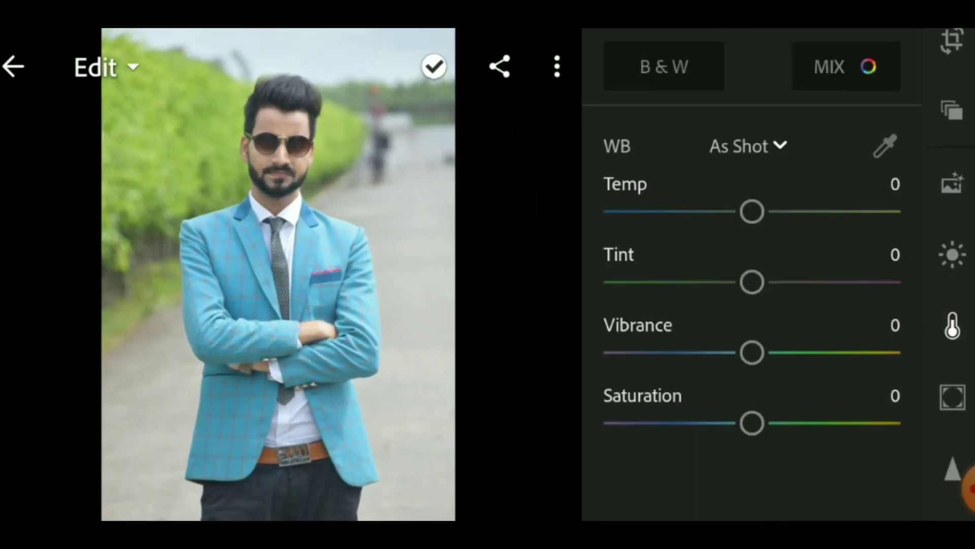
left_click(857, 71)
left_click_drag(840, 216, 813, 206)
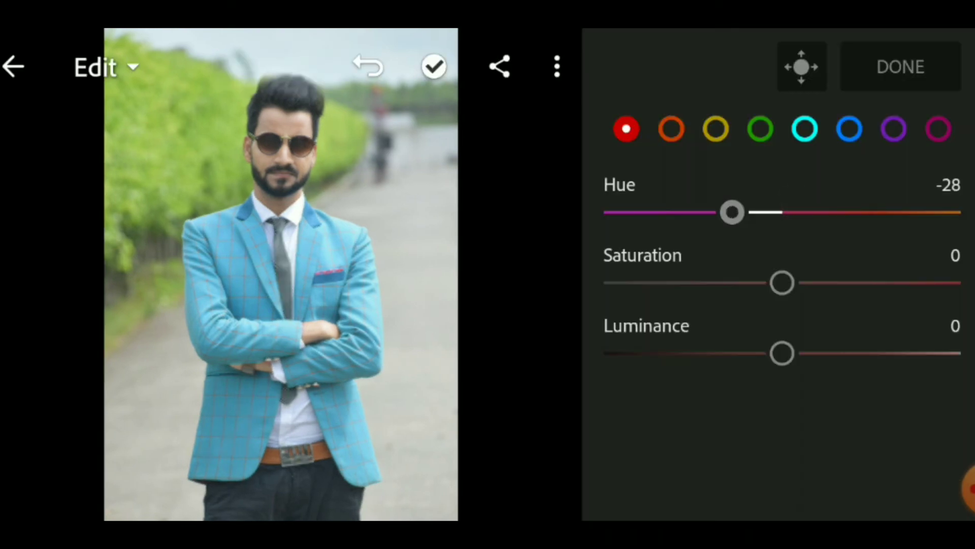
mouse_move(792, 280)
left_mouse_down()
mouse_move(896, 264)
mouse_move(754, 280)
left_mouse_up()
left_click_drag(782, 353, 845, 354)
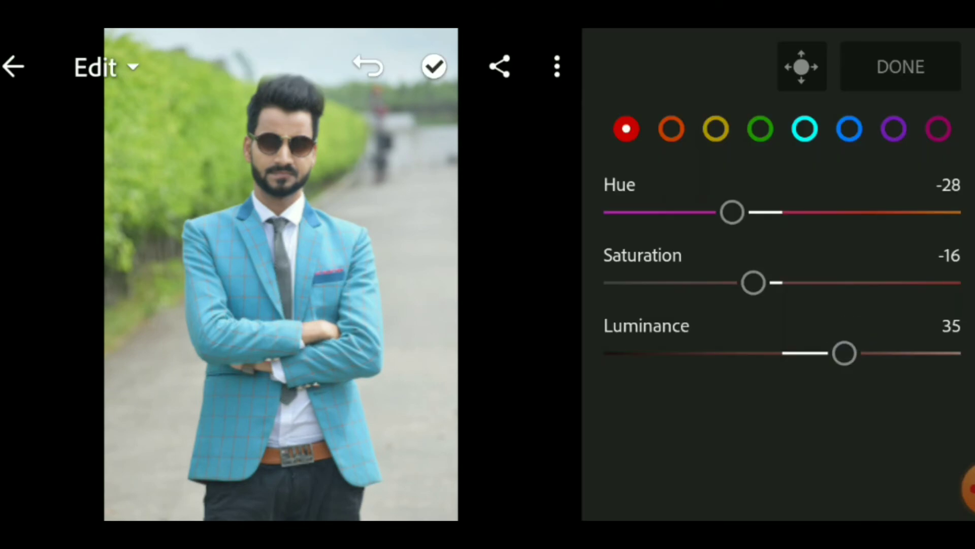
left_click(671, 128)
left_click_drag(782, 353, 882, 352)
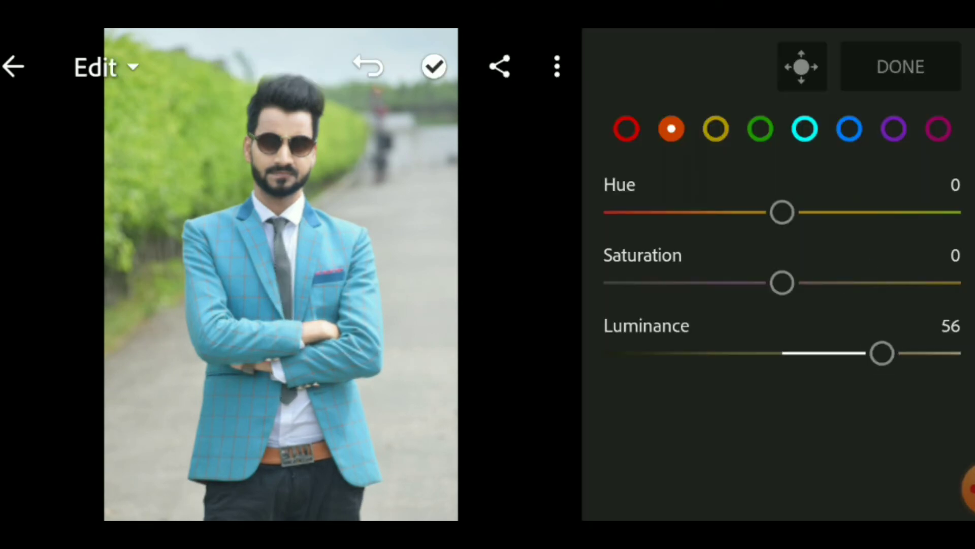
mouse_move(847, 279)
left_mouse_down()
mouse_move(827, 281)
mouse_move(837, 280)
left_mouse_up()
mouse_move(781, 211)
left_mouse_down()
mouse_move(882, 191)
mouse_move(770, 202)
mouse_move(842, 198)
left_mouse_up()
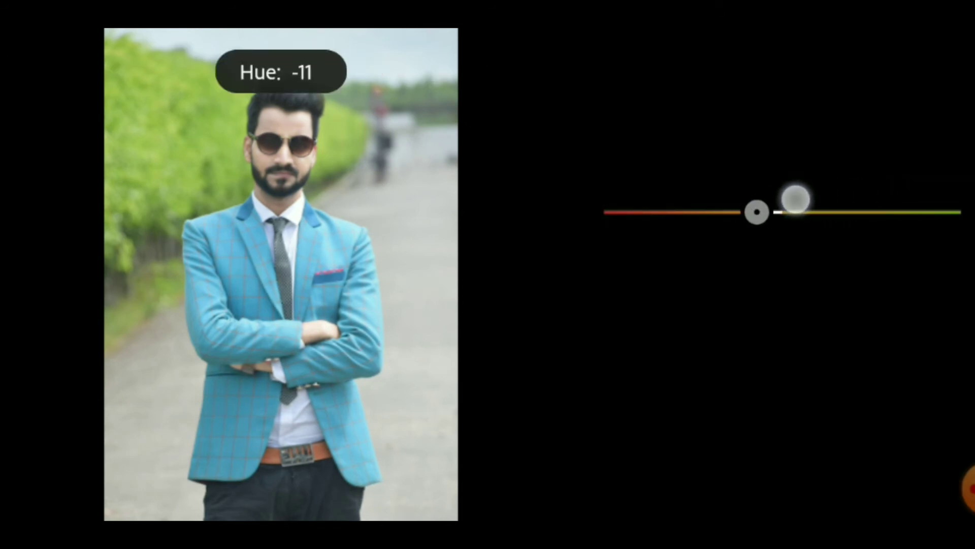
left_click_drag(779, 205, 794, 206)
- Set Yellow to hue -100, saturation 48 and Green to hue -100, saturation 81
left_click(716, 128)
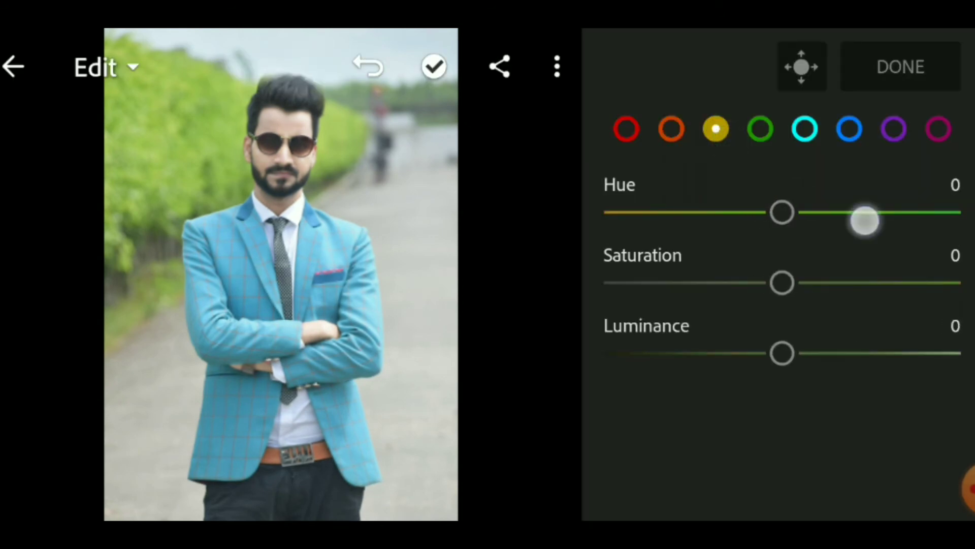
left_click_drag(865, 218, 630, 224)
left_click_drag(782, 282, 866, 283)
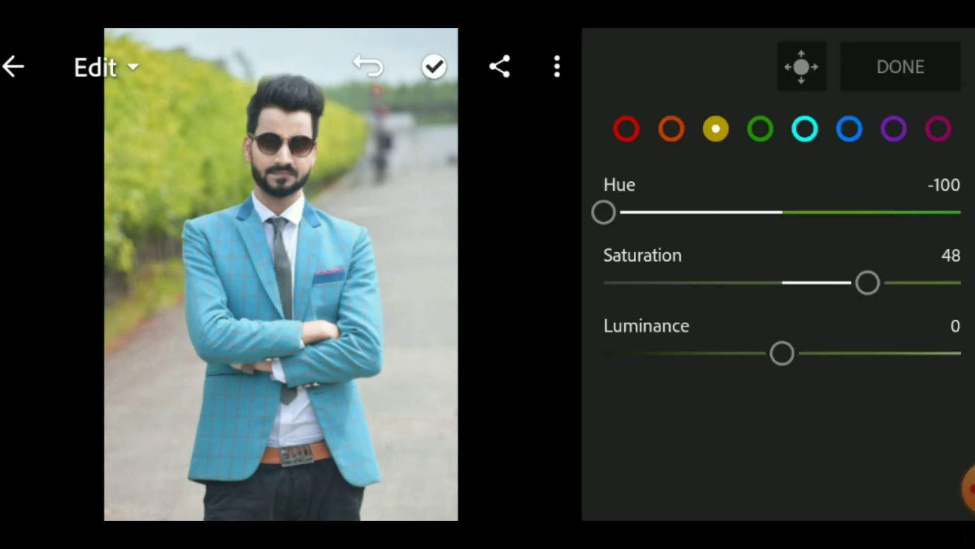
left_click(760, 128)
mouse_move(869, 207)
left_mouse_down()
mouse_move(645, 216)
mouse_move(826, 185)
mouse_move(610, 212)
left_mouse_up()
left_click_drag(782, 283, 927, 282)
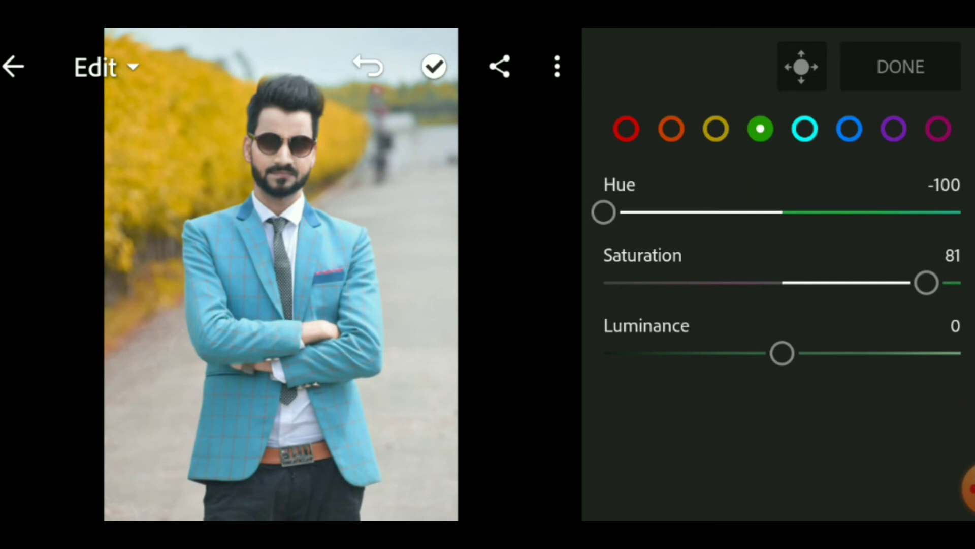
left_click(901, 66)
- Apply the Artistic 03 profile at amount 57 and confirm it
left_click_drag(954, 334, 954, 371)
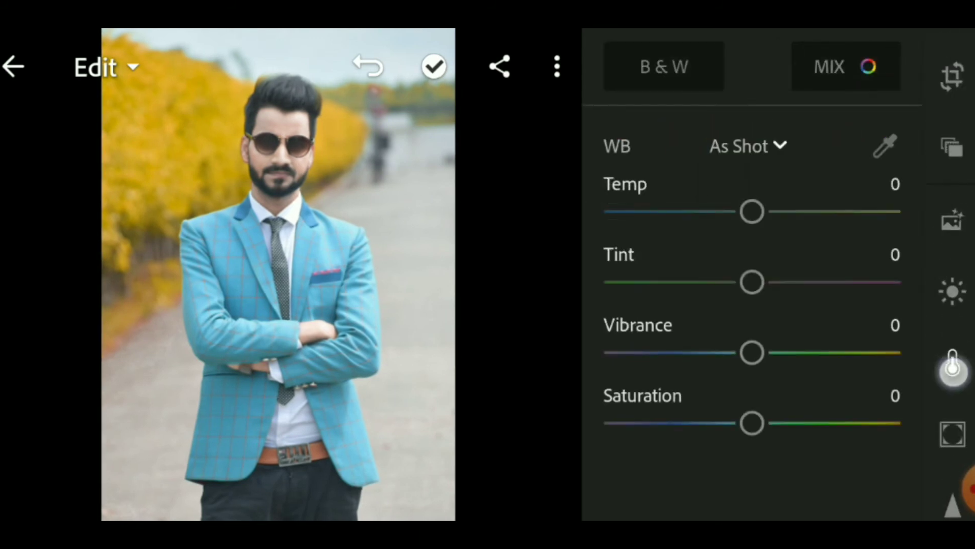
left_click(950, 145)
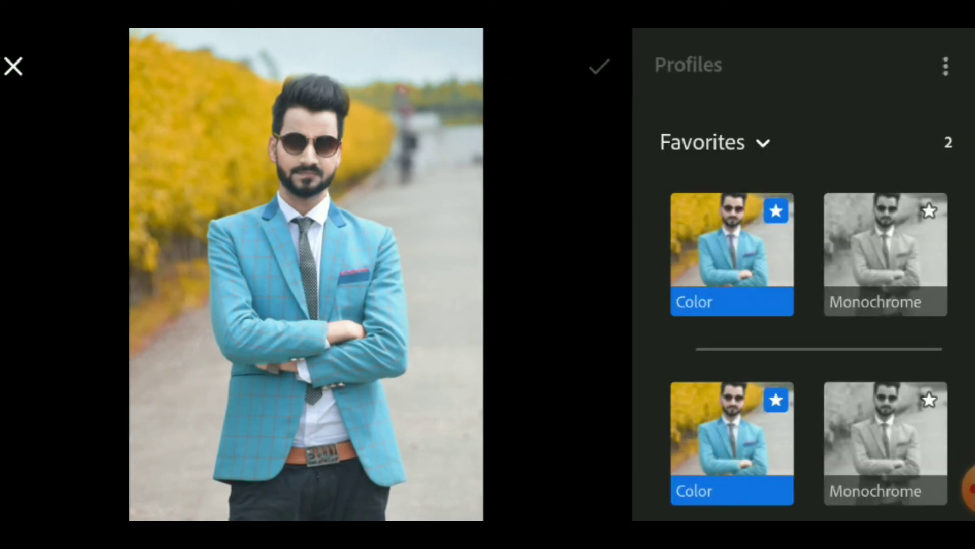
scroll(910, 287, "down", 10)
scroll(910, 279, "up", 2)
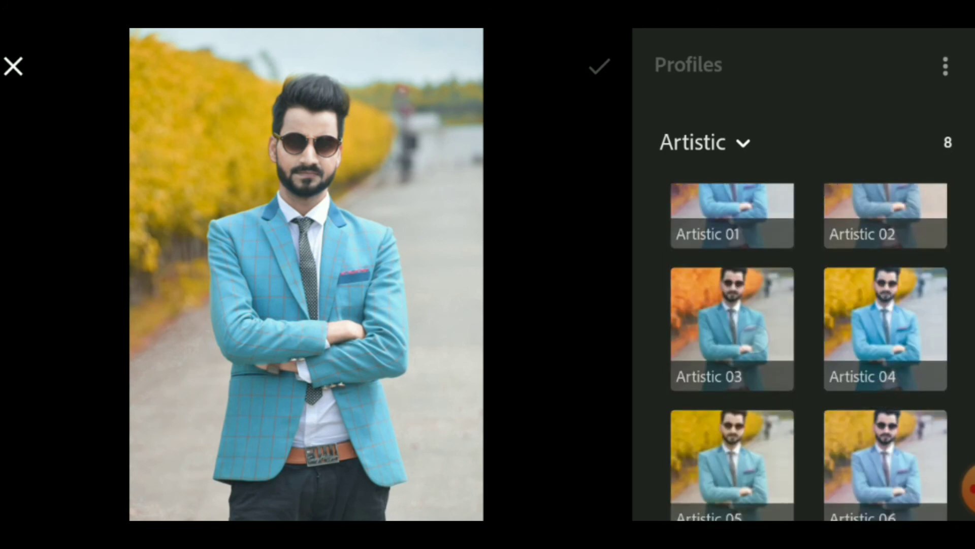
left_click(732, 325)
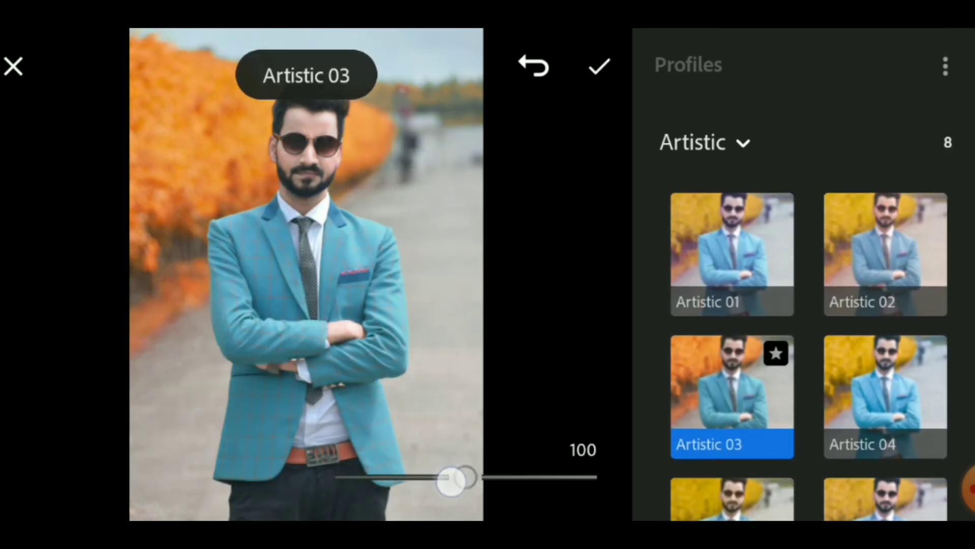
mouse_move(451, 481)
left_mouse_down()
mouse_move(342, 477)
mouse_move(409, 477)
left_mouse_up()
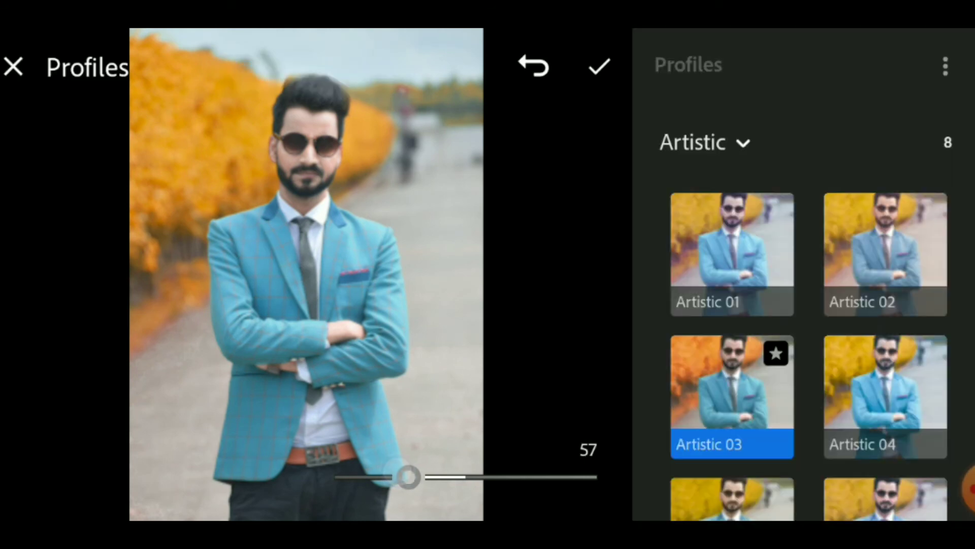
left_click(599, 66)
- Set Temp 6, Tint 6, Vibrance -12 and Saturation 9 in the Color panel
left_click_drag(952, 356, 953, 279)
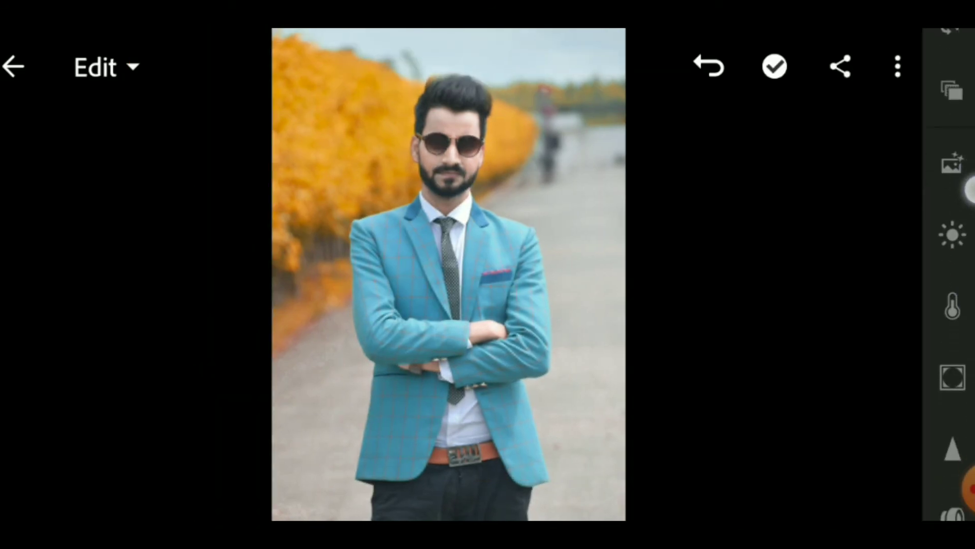
left_click(952, 282)
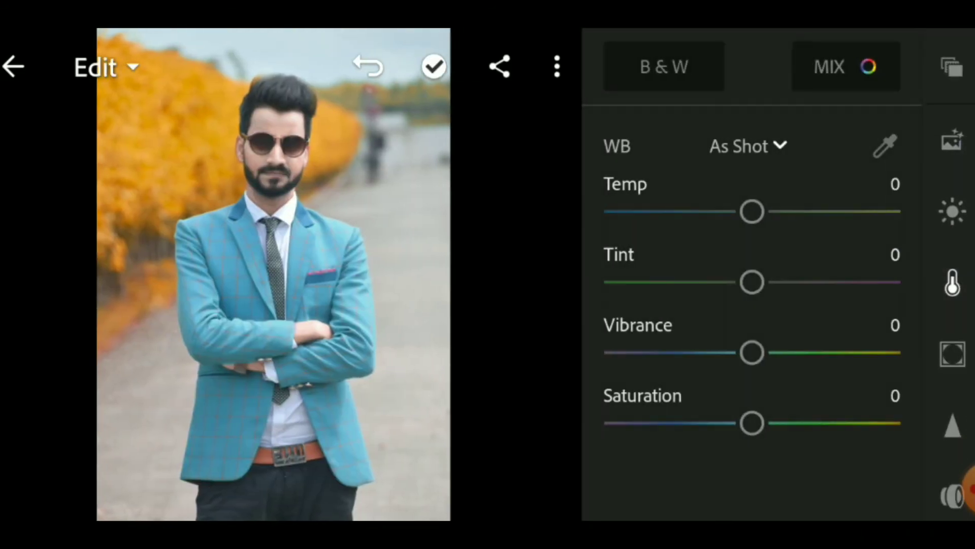
mouse_move(871, 202)
left_mouse_down()
mouse_move(824, 206)
mouse_move(833, 206)
left_mouse_up()
left_click_drag(758, 278, 833, 268)
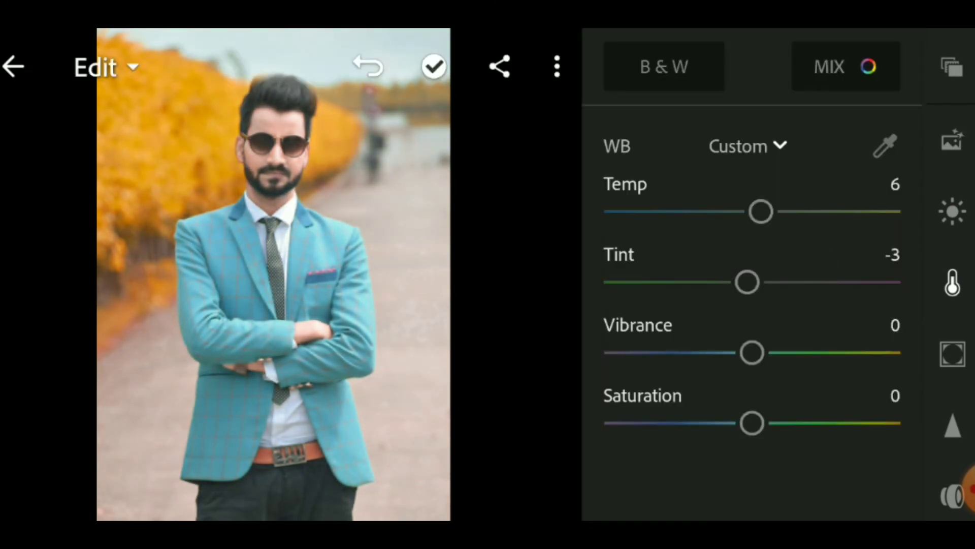
left_click_drag(752, 353, 730, 351)
left_click_drag(748, 281, 772, 256)
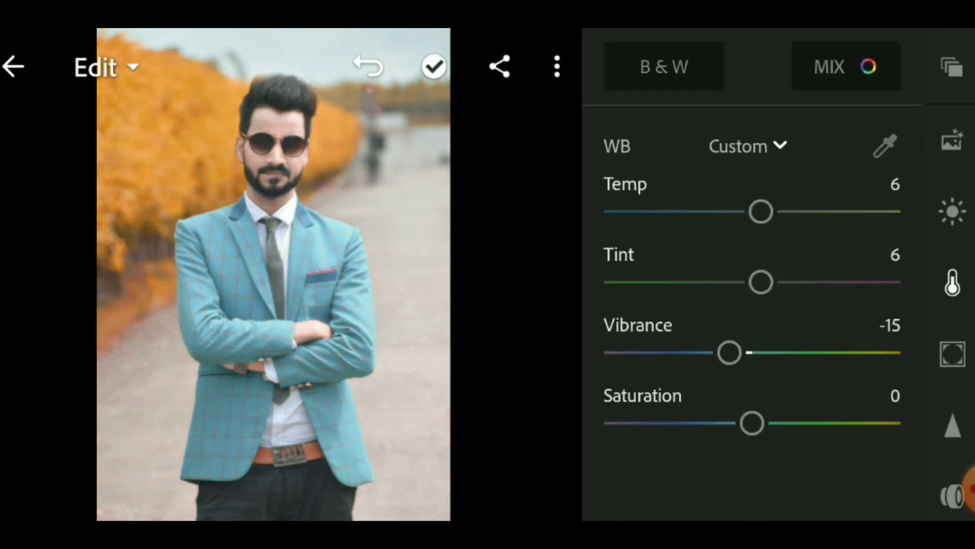
left_click_drag(754, 351, 752, 352)
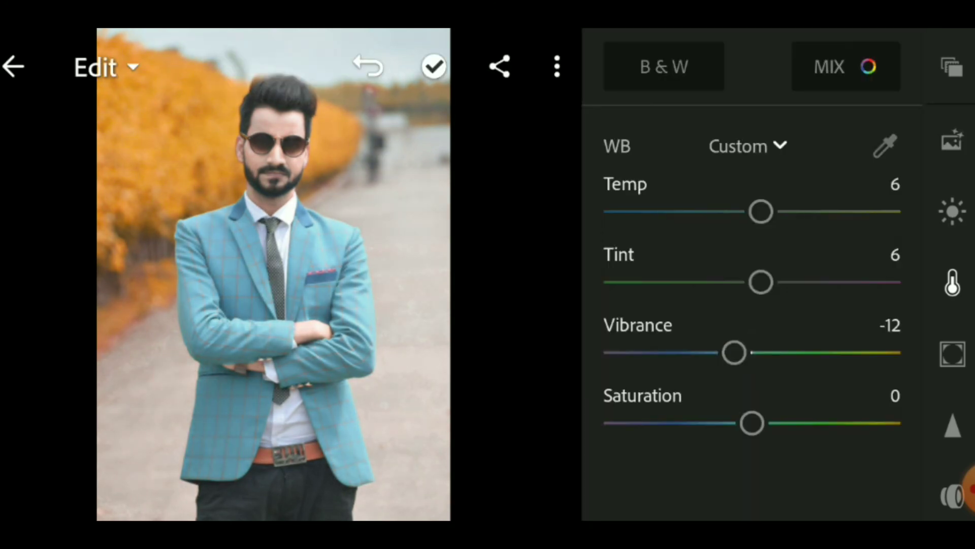
mouse_move(752, 422)
left_mouse_down()
mouse_move(780, 423)
mouse_move(697, 423)
left_mouse_up()
left_click(952, 354)
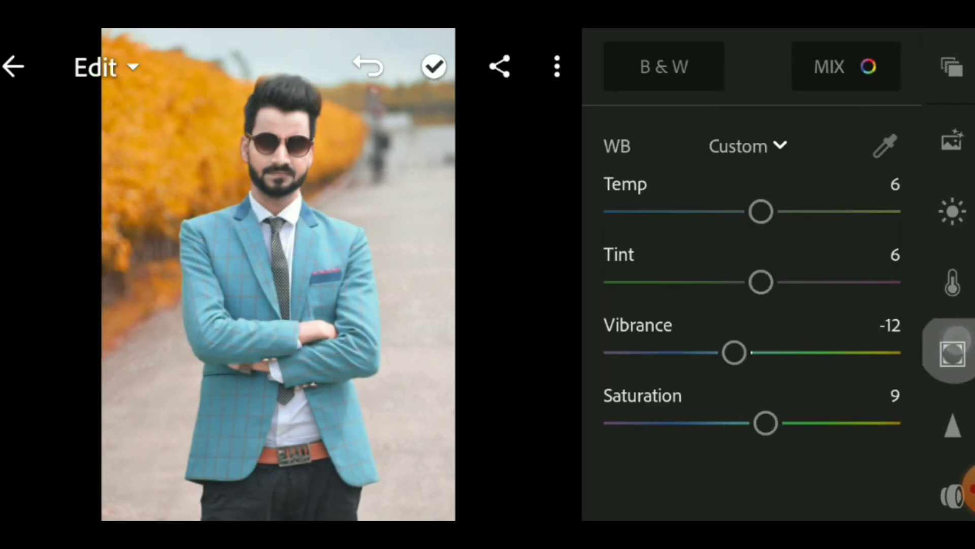
- Set Clarity to 7 and Vignette to -18, comparing before and after
left_click_drag(823, 231, 854, 226)
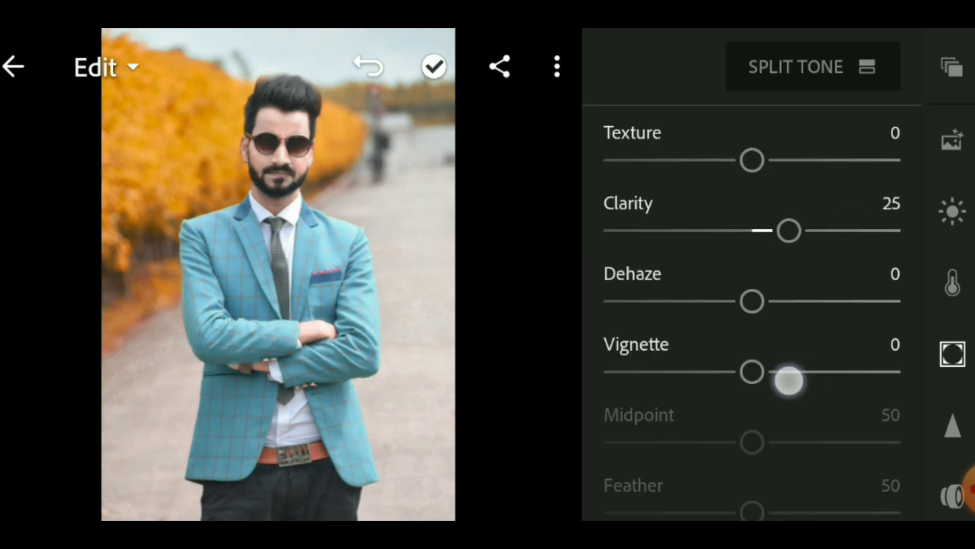
left_click_drag(787, 377, 769, 380)
left_click_drag(858, 224, 822, 224)
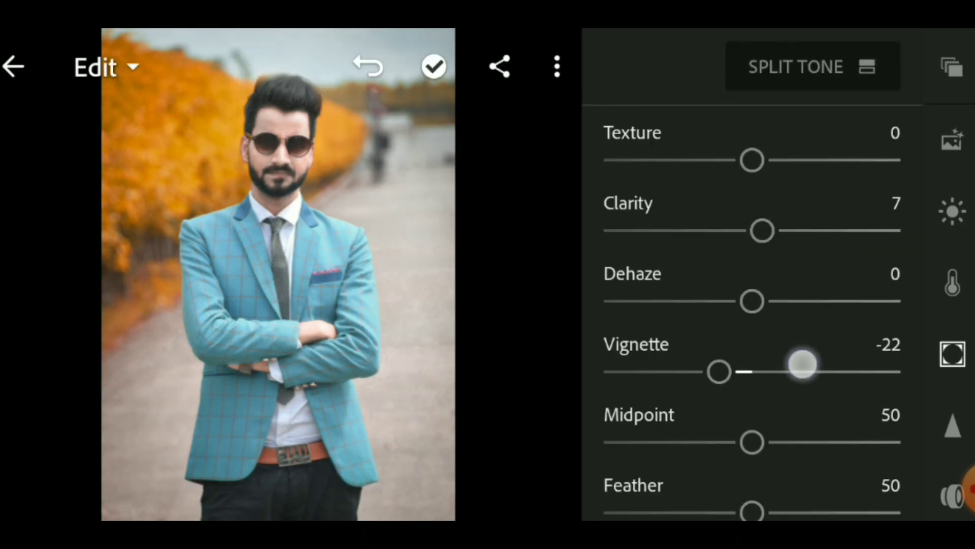
left_click_drag(801, 362, 808, 361)
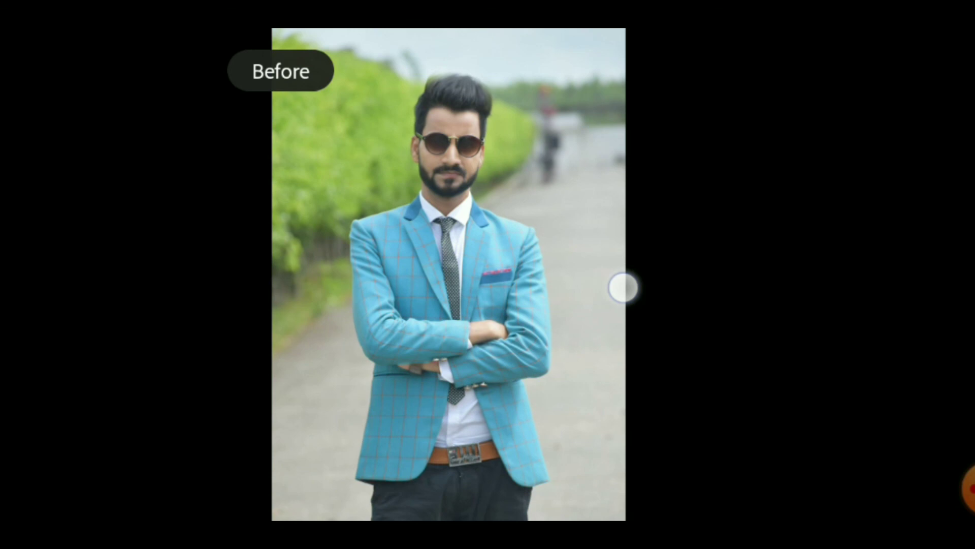
left_click(623, 288)
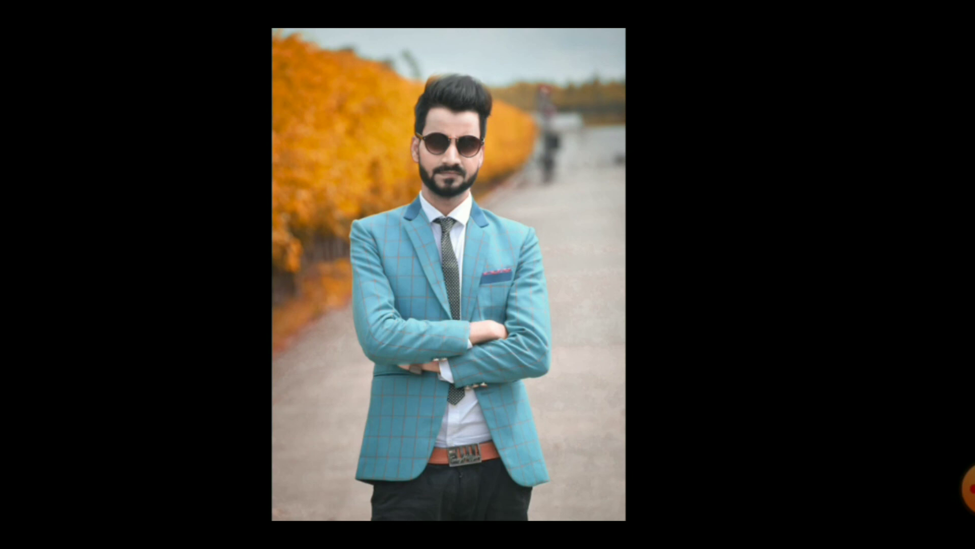
left_click(741, 195)
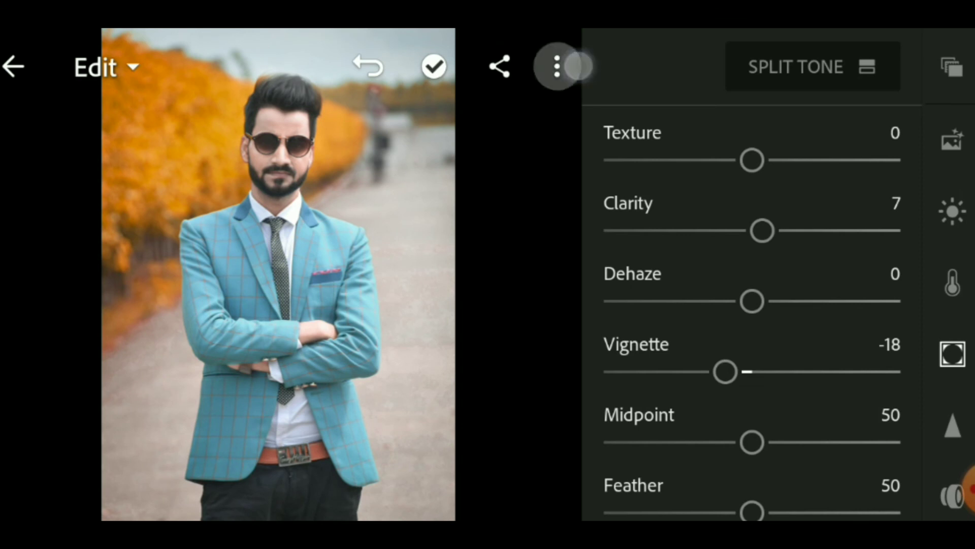
- Choose Save to Device from the photo options menu
left_click(557, 66)
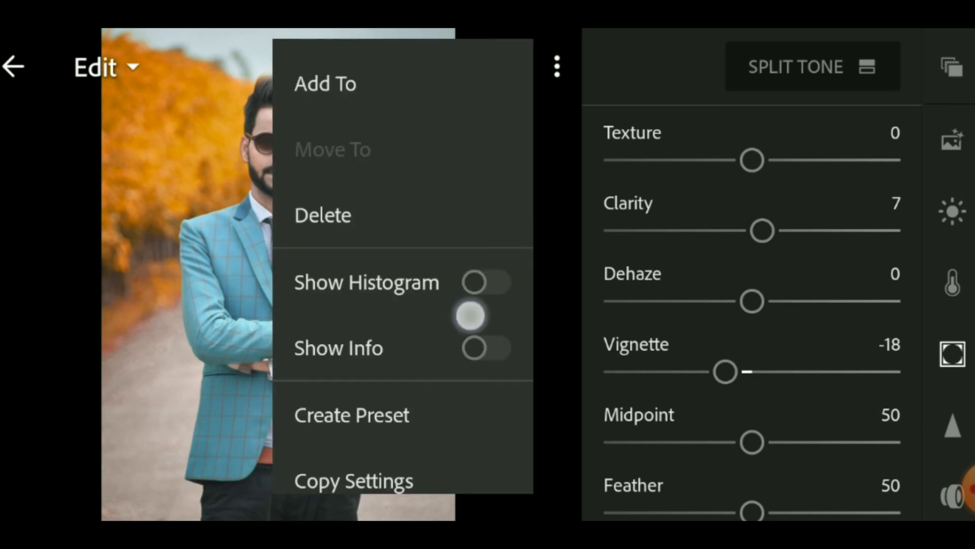
left_click_drag(468, 313, 467, 51)
left_click(454, 333)
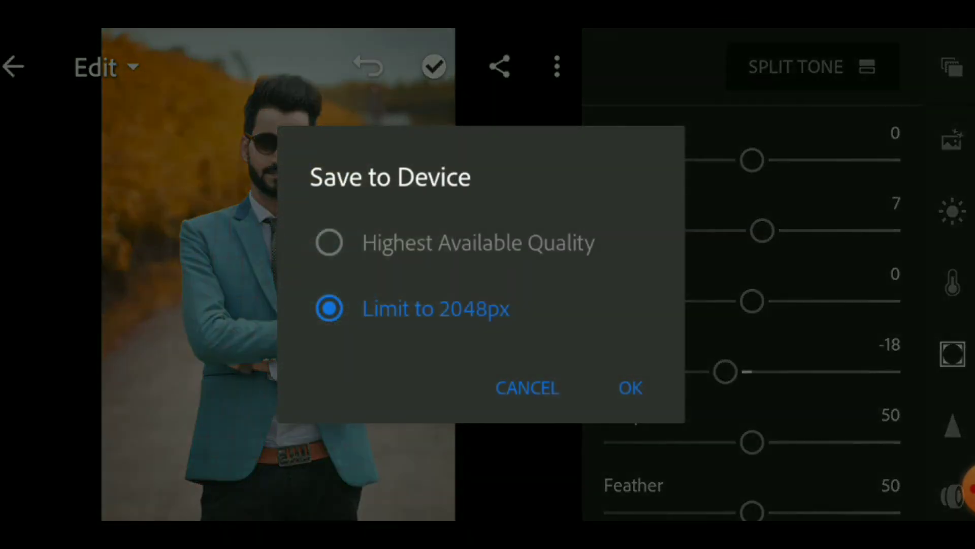